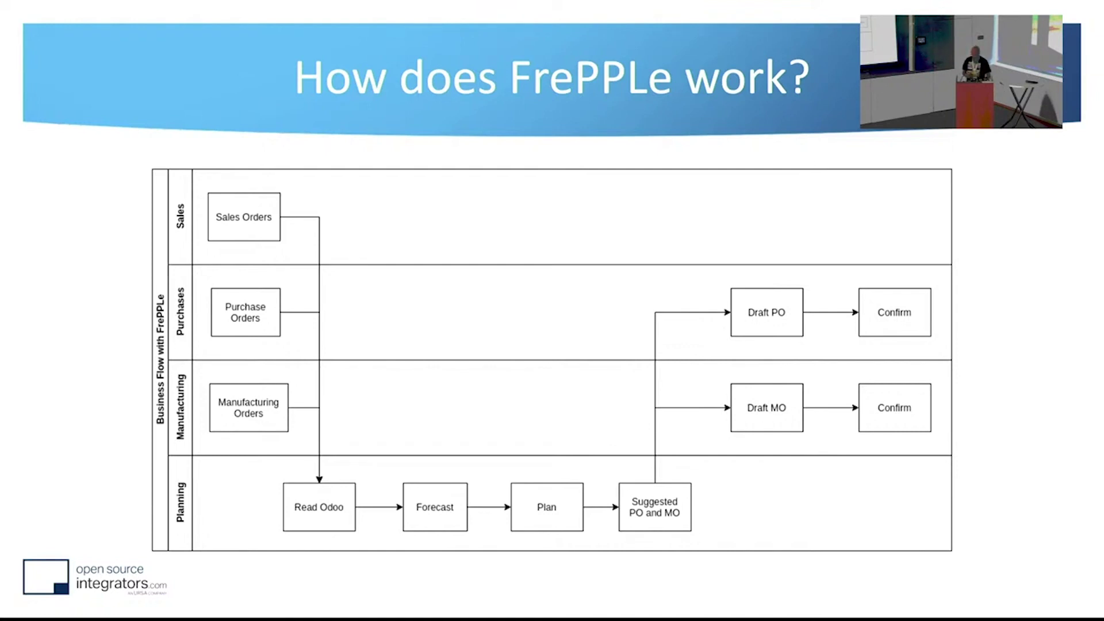
Exit the slideshow, returning to the editor on slide 4, 'How does FrePPLe work?'
key(Escape)
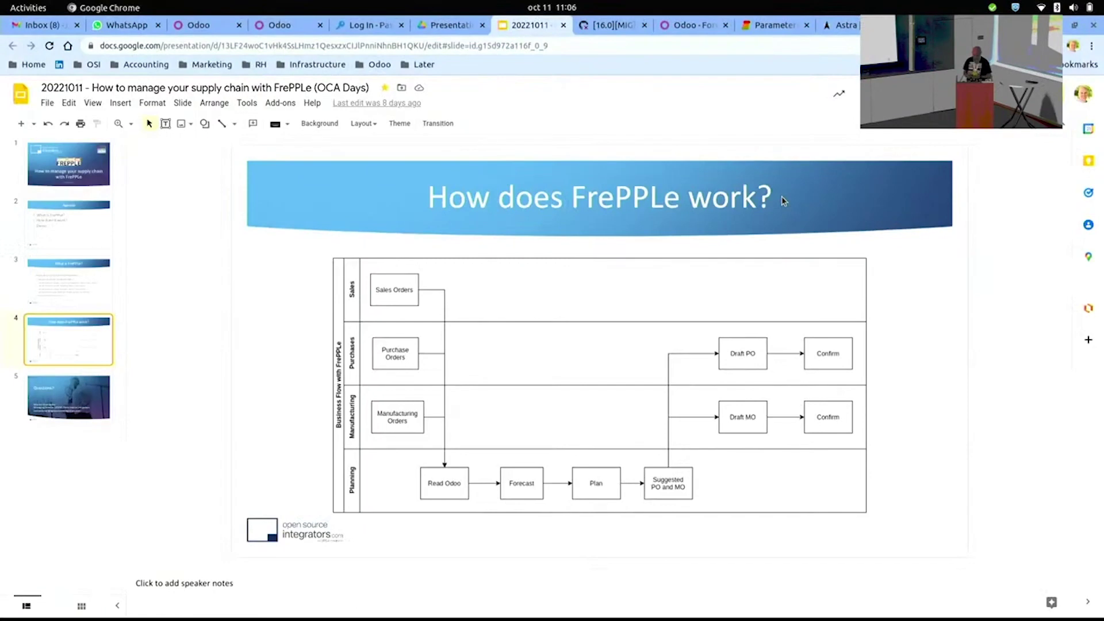
In Odoo, show the sales quotations list, then the Purchase app's RFQ list
click(680, 25)
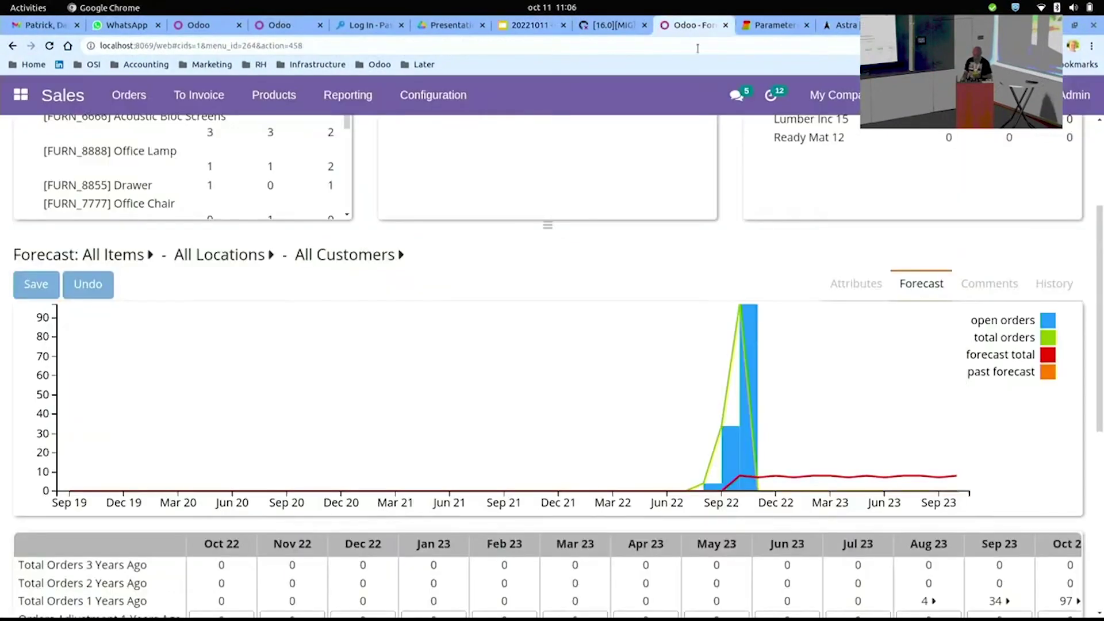
click(56, 104)
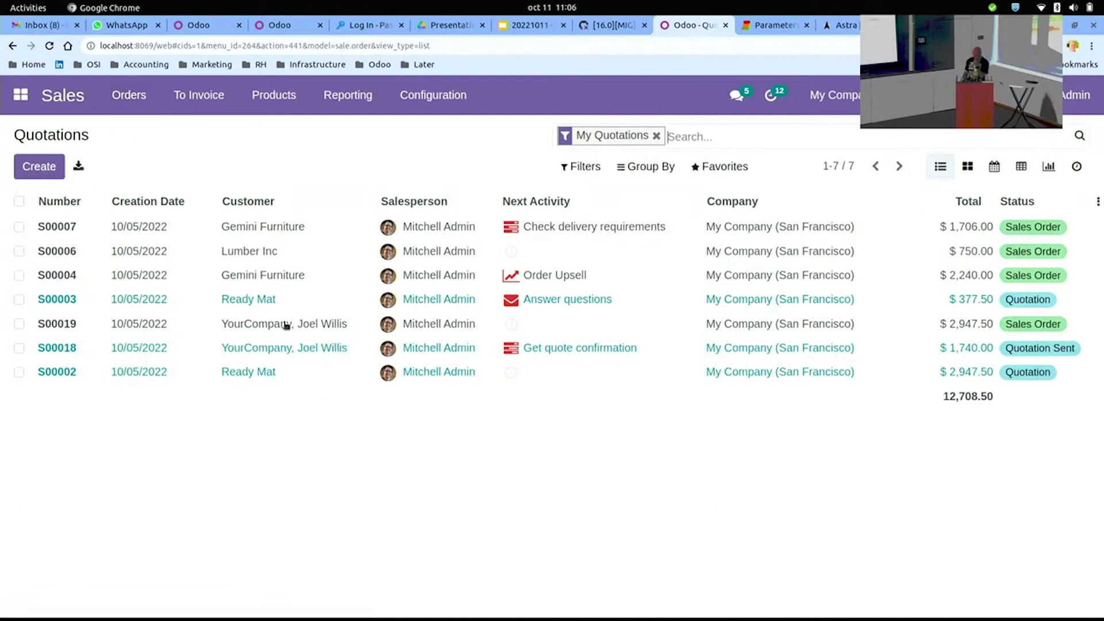
click(23, 96)
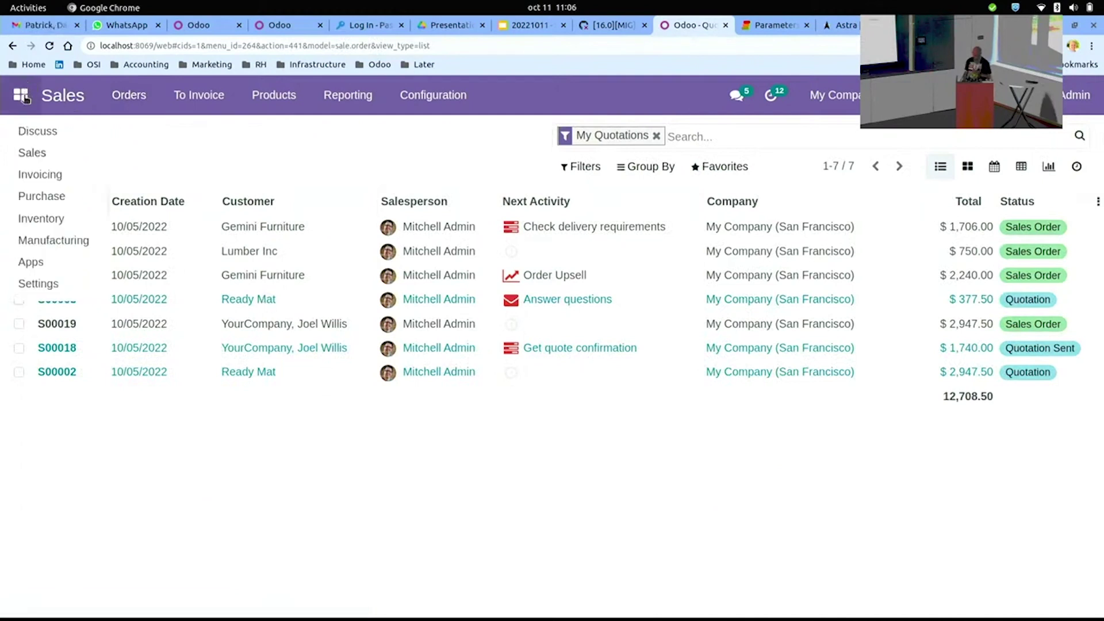
click(32, 196)
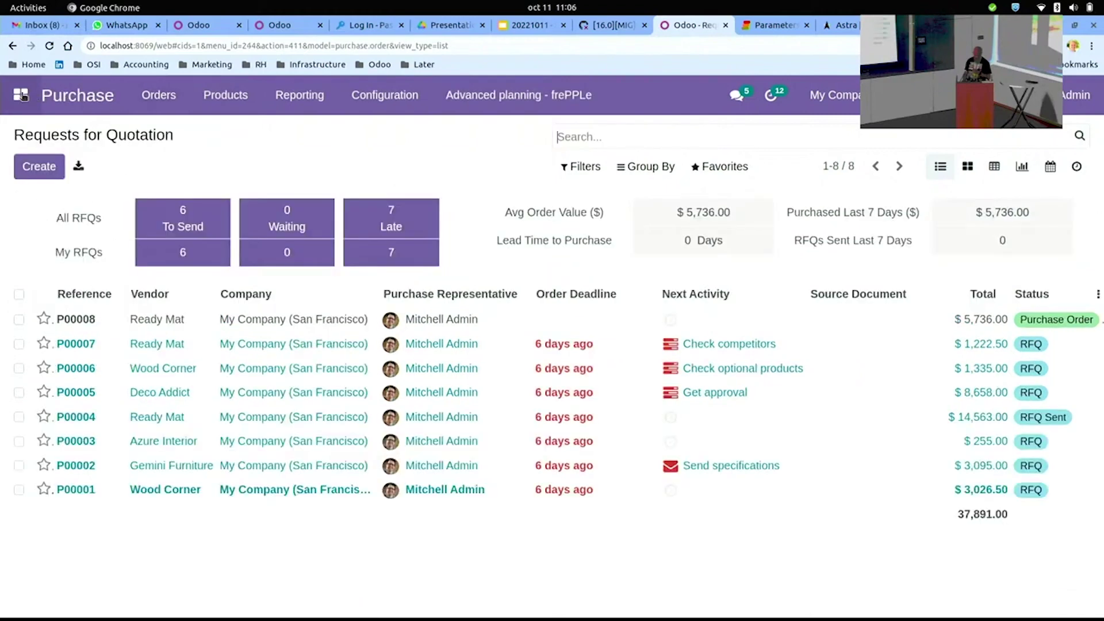
Show Odoo's manufacturing orders list, then frePPLe's Odoo connector Parameters page
click(22, 96)
click(53, 241)
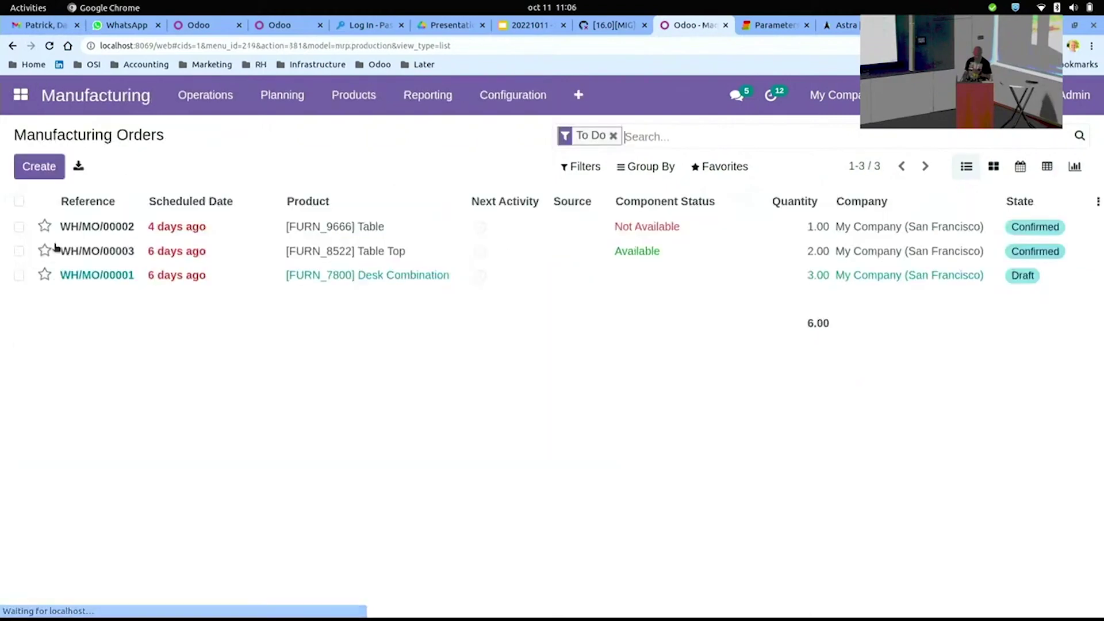
click(769, 27)
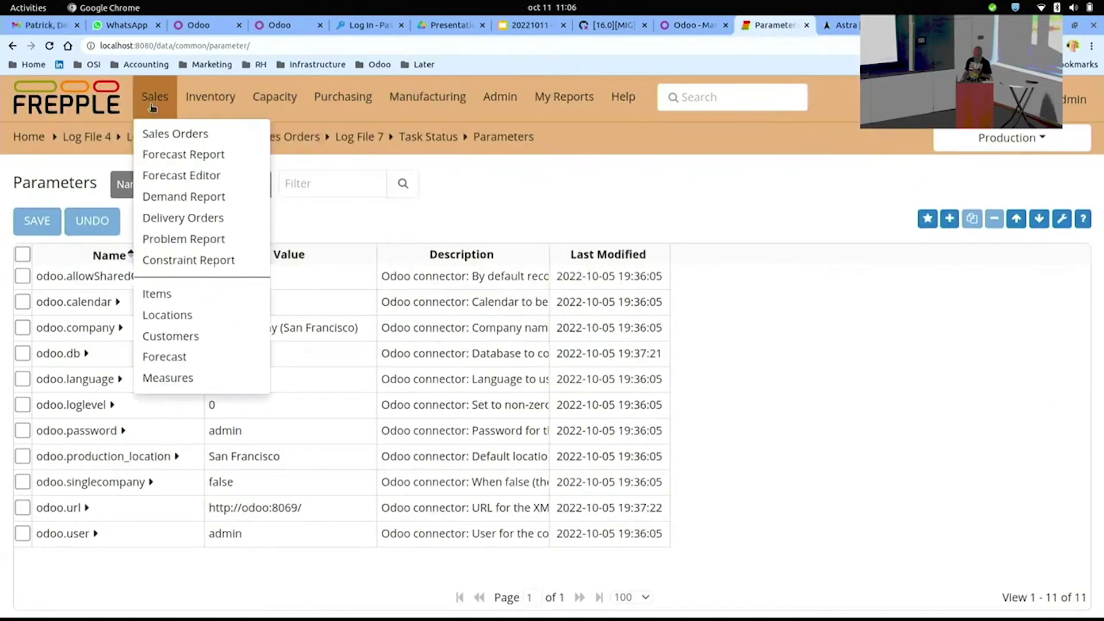
Launch the 'Import data from odoo' task from Admin > Execute
click(69, 106)
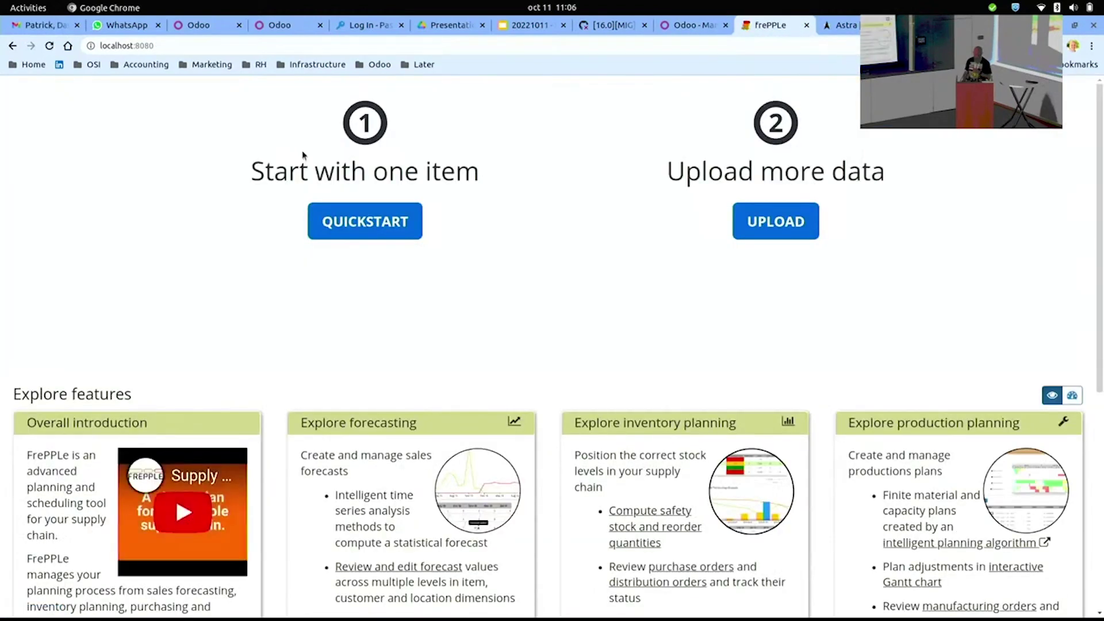
click(12, 46)
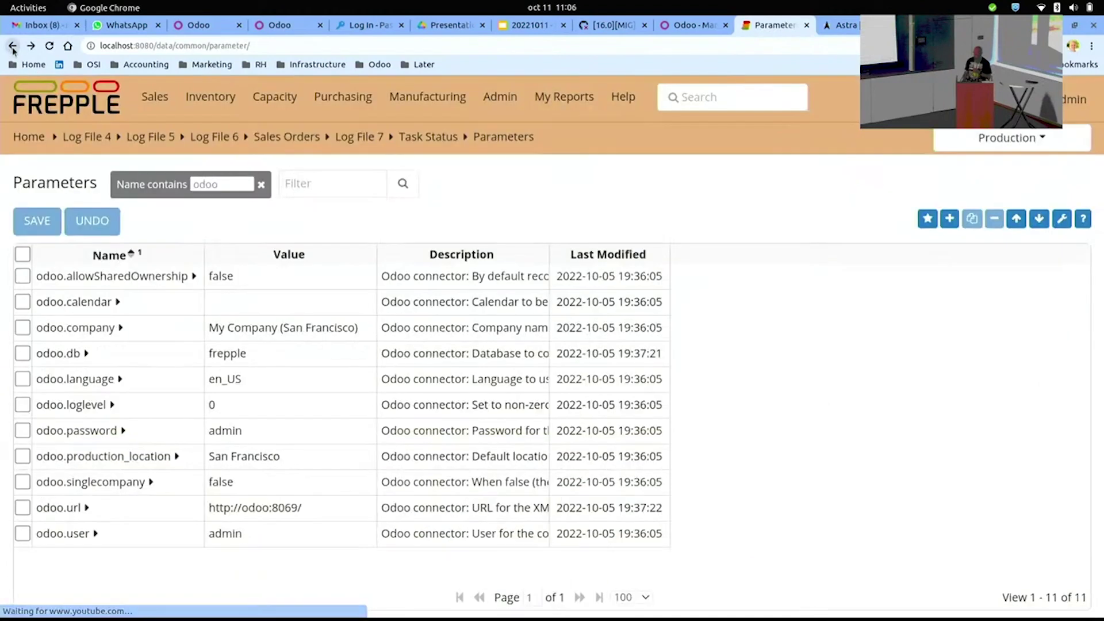
mouse_move(379, 99)
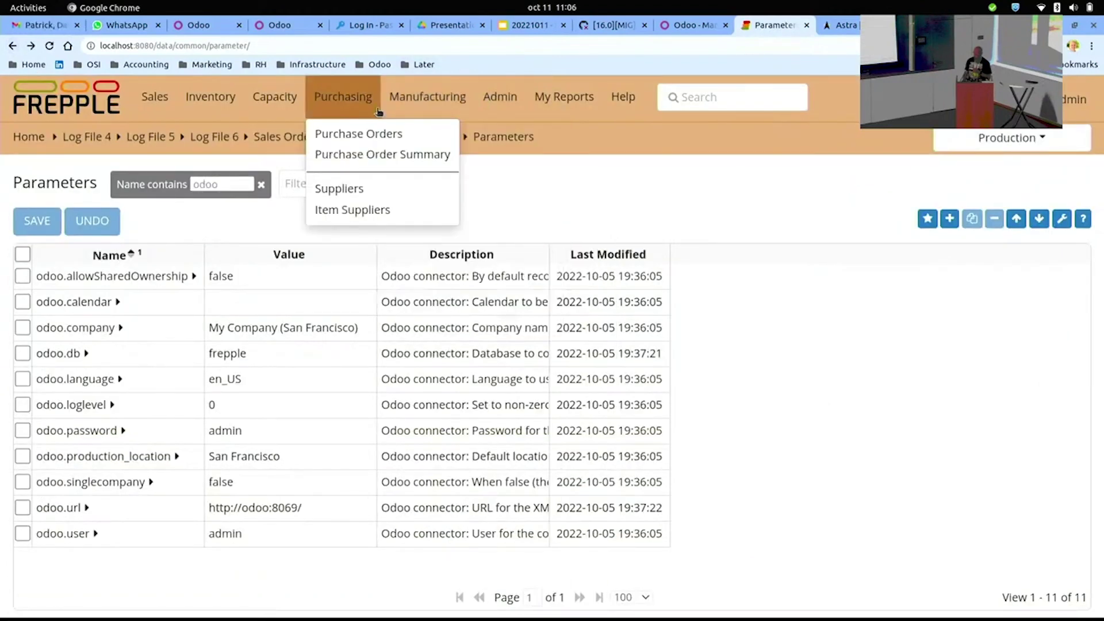
mouse_move(244, 106)
mouse_move(499, 96)
click(499, 133)
scroll(230, 414, down, 6)
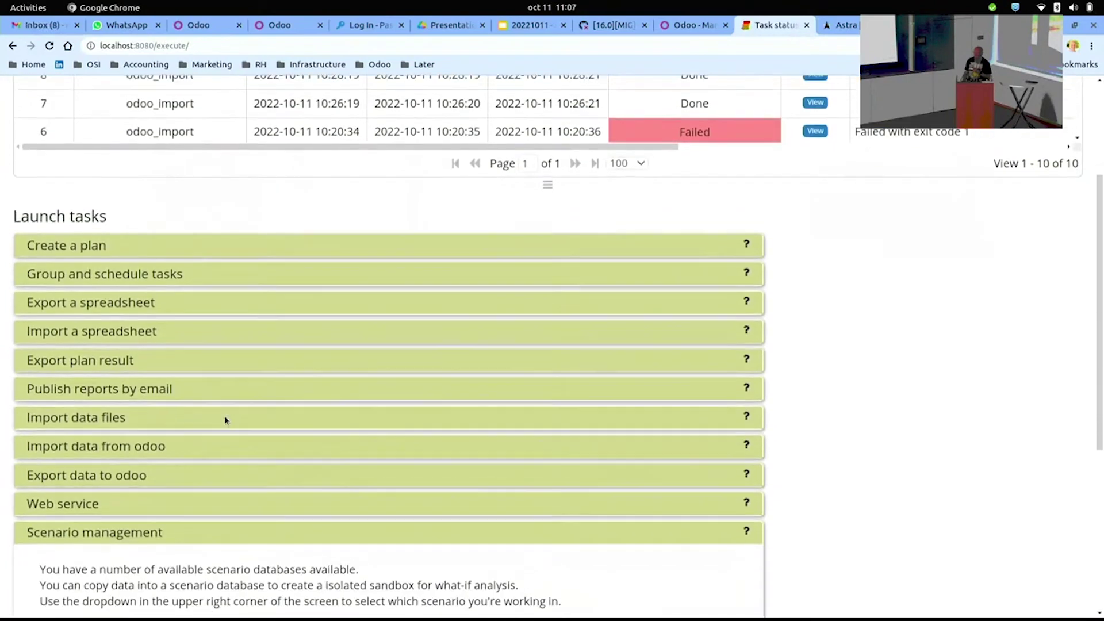
click(86, 263)
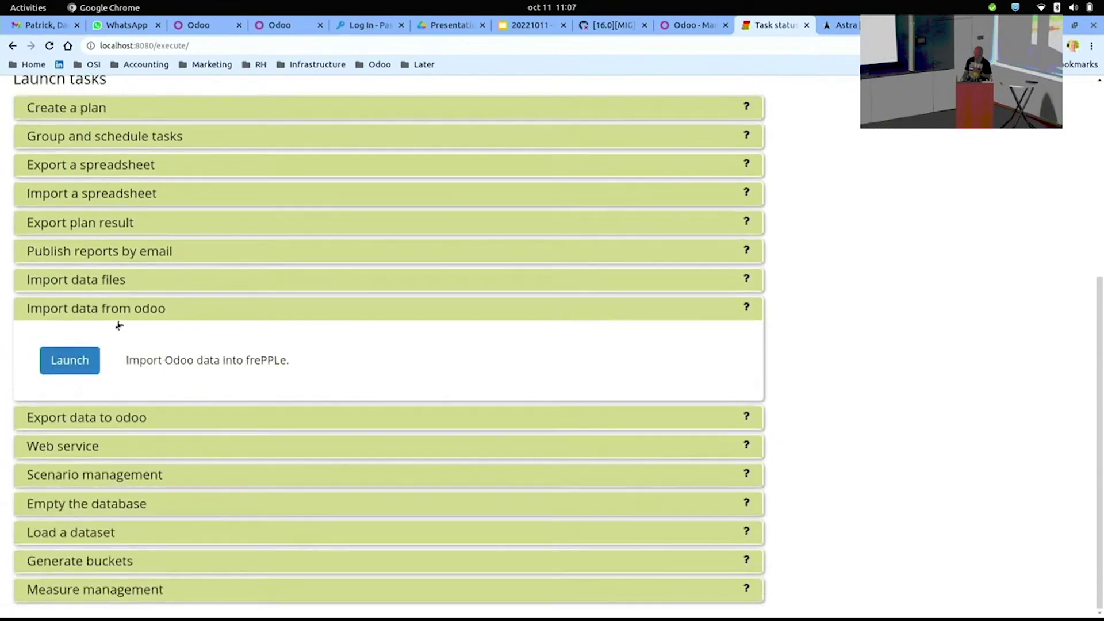
click(80, 365)
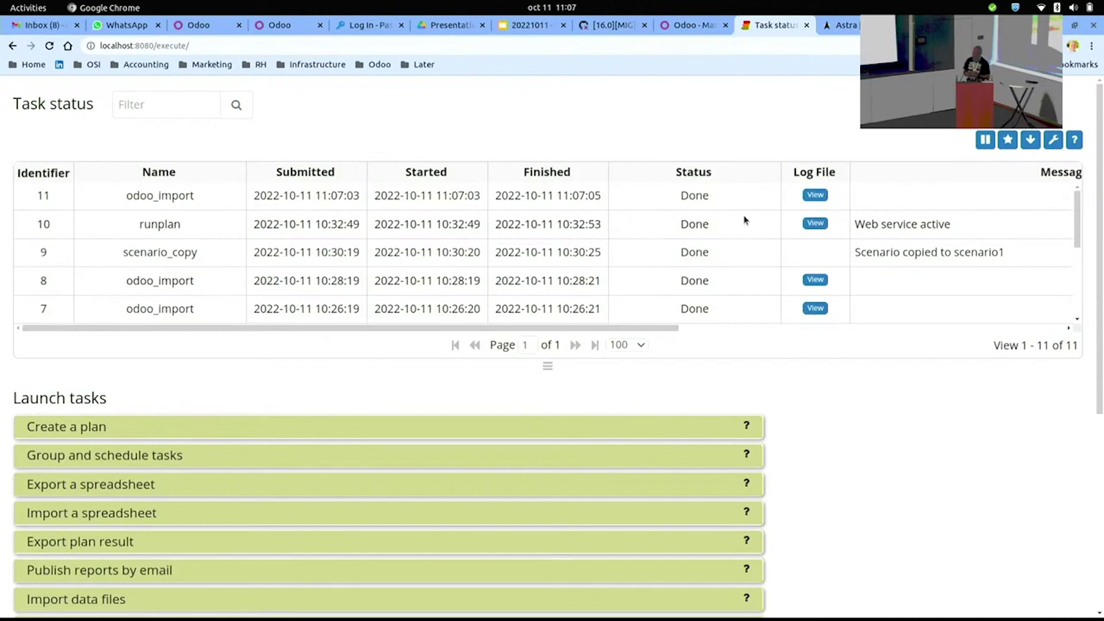
Review the finished odoo_import task 11 log, then return to the Parameters page
click(806, 194)
scroll(518, 326, down, 20)
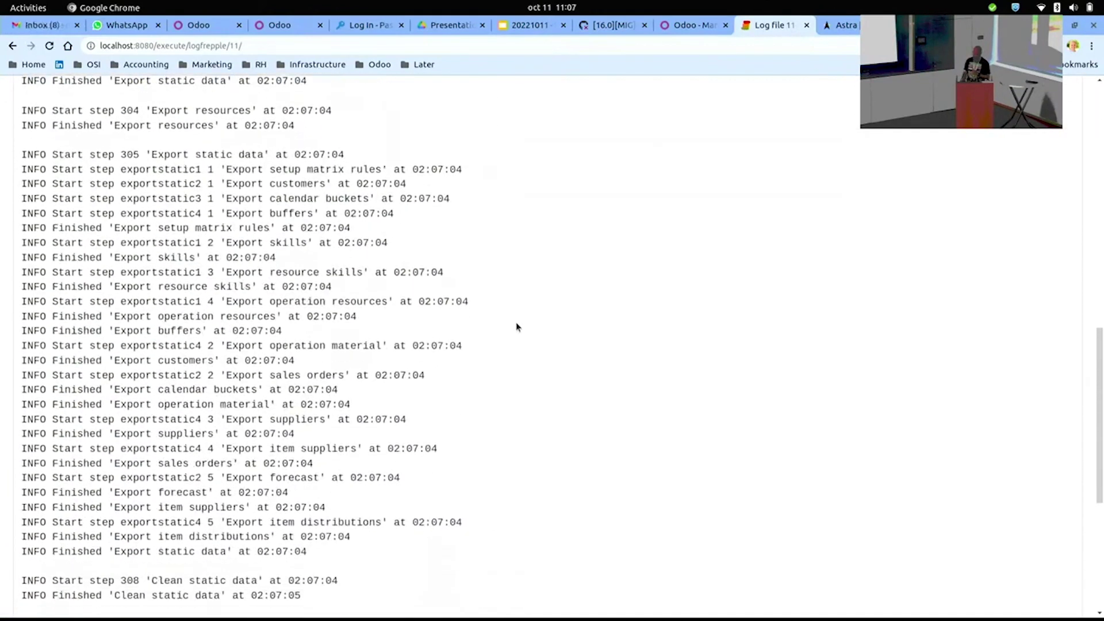
scroll(517, 326, down, 2)
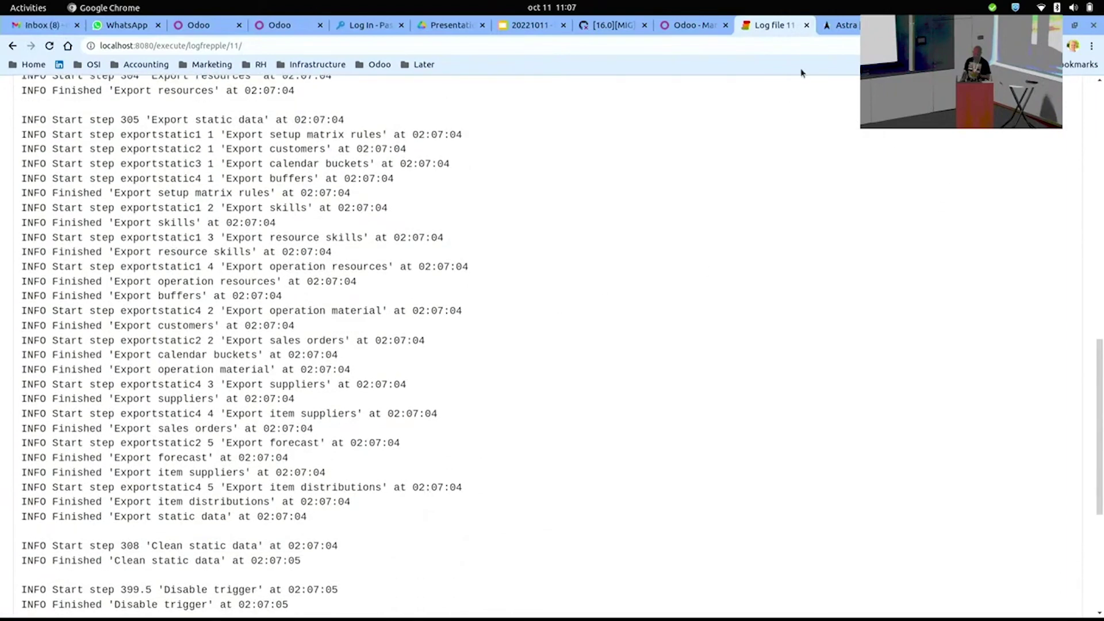
click(11, 46)
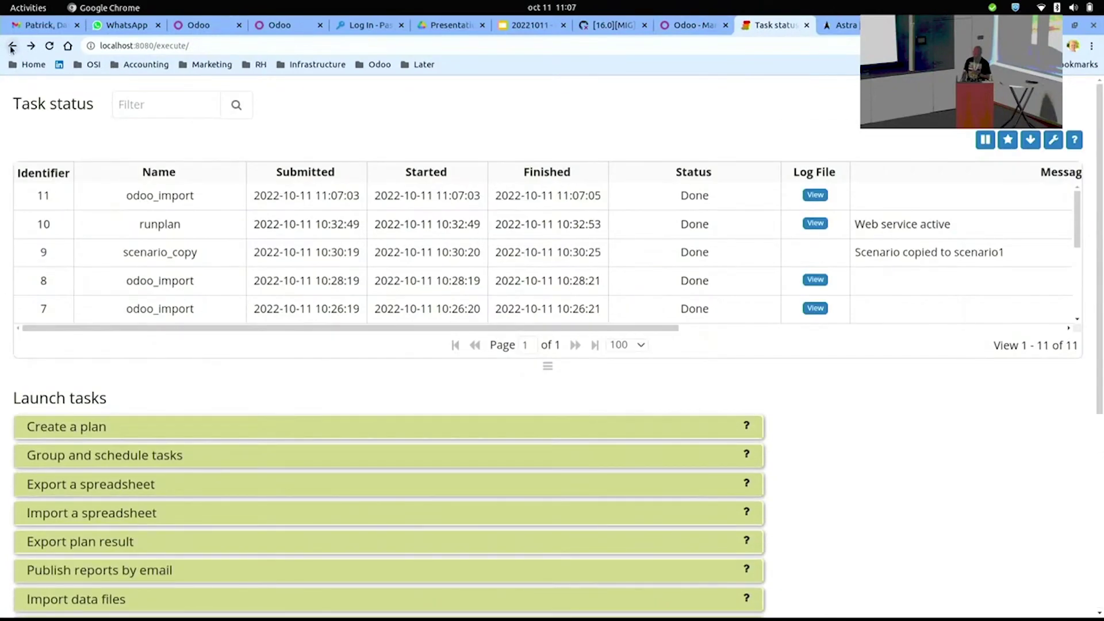
click(11, 46)
click(151, 94)
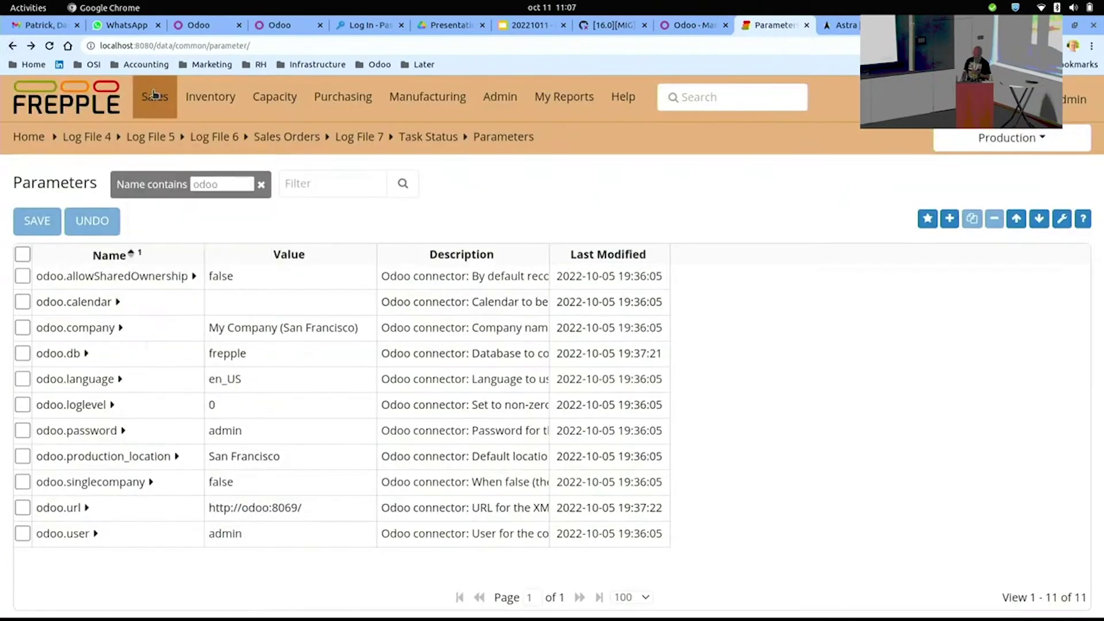
mouse_move(156, 97)
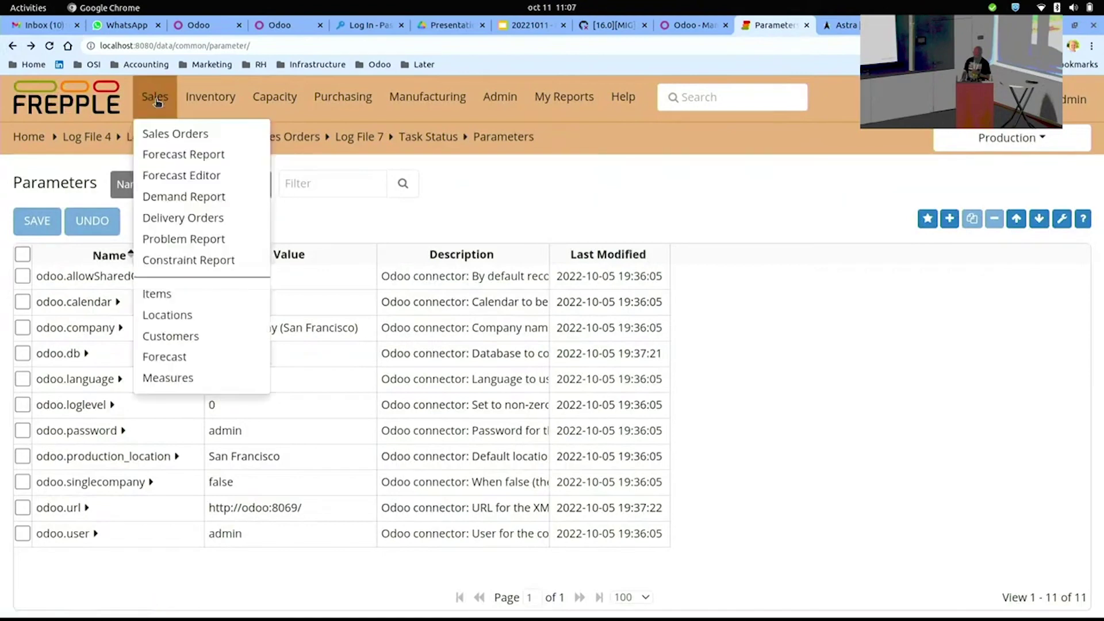
click(156, 134)
scroll(431, 319, down, 3)
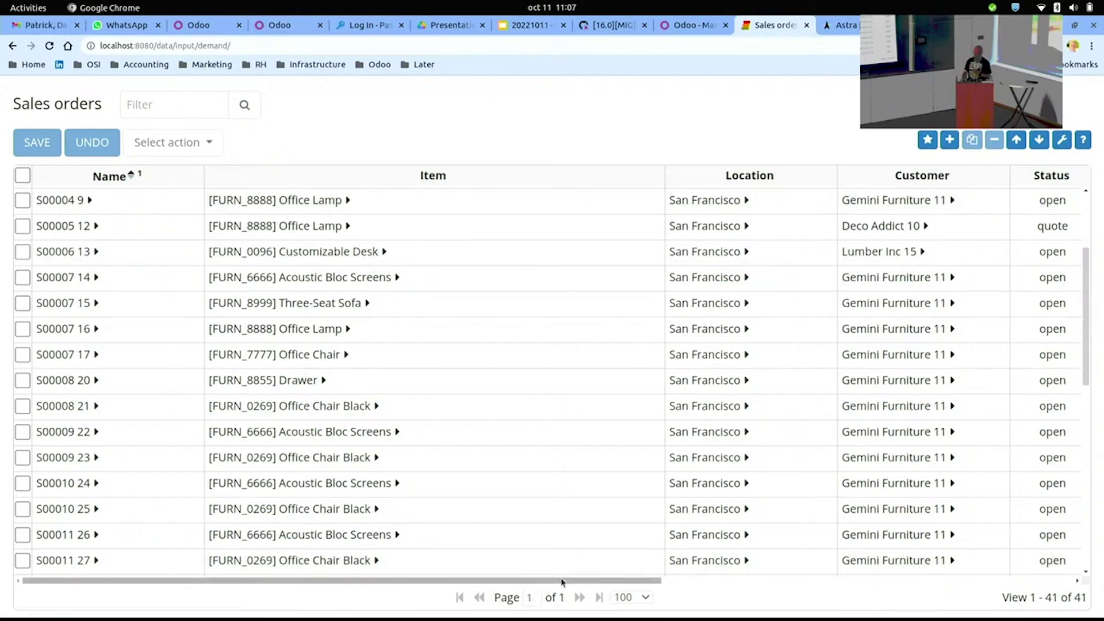
drag(570, 581, 786, 566)
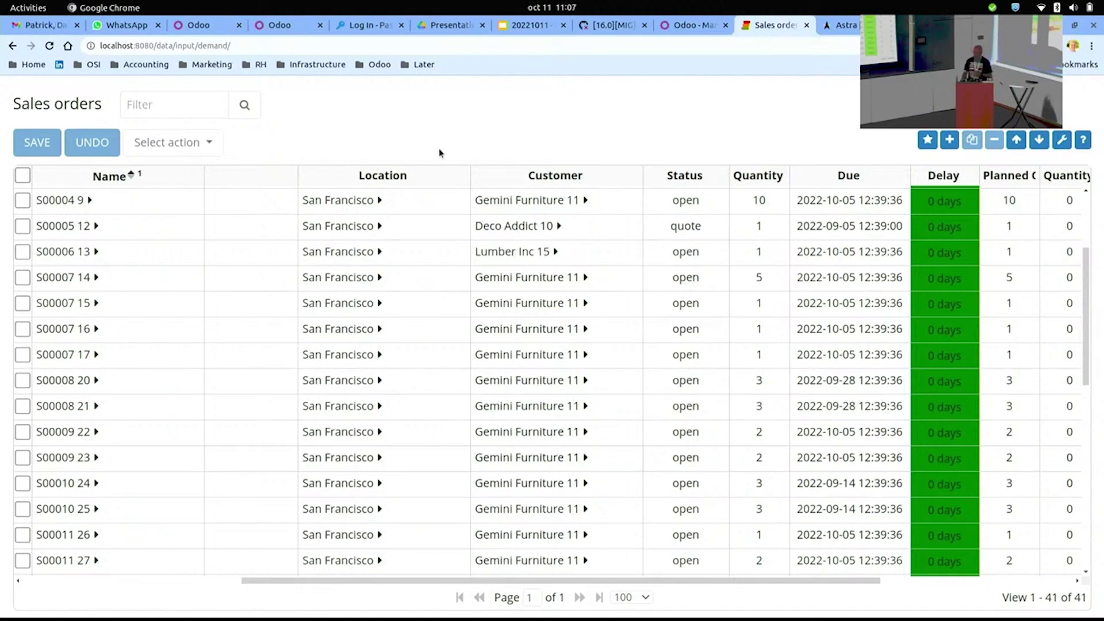
click(12, 46)
mouse_move(137, 104)
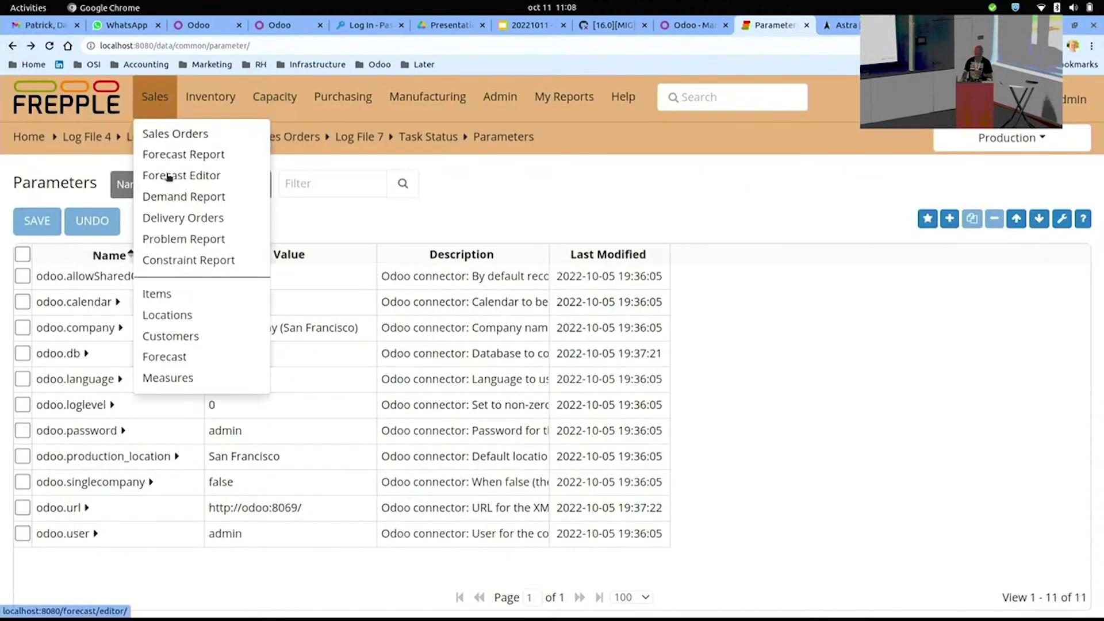
Open the Forecast Editor showing all items
click(164, 176)
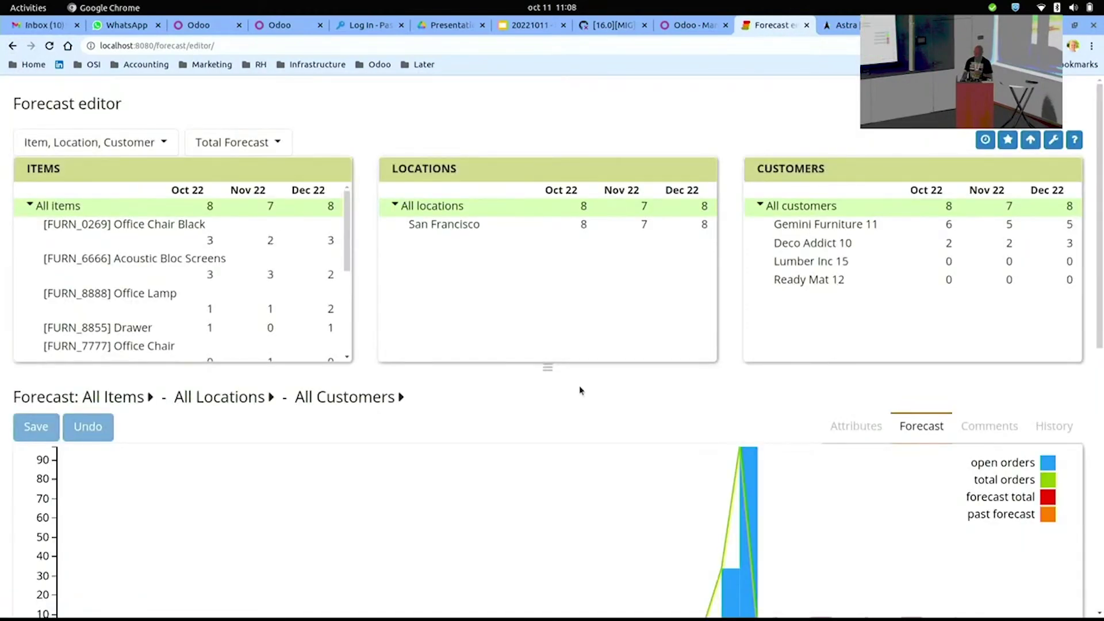
scroll(564, 416, down, 3)
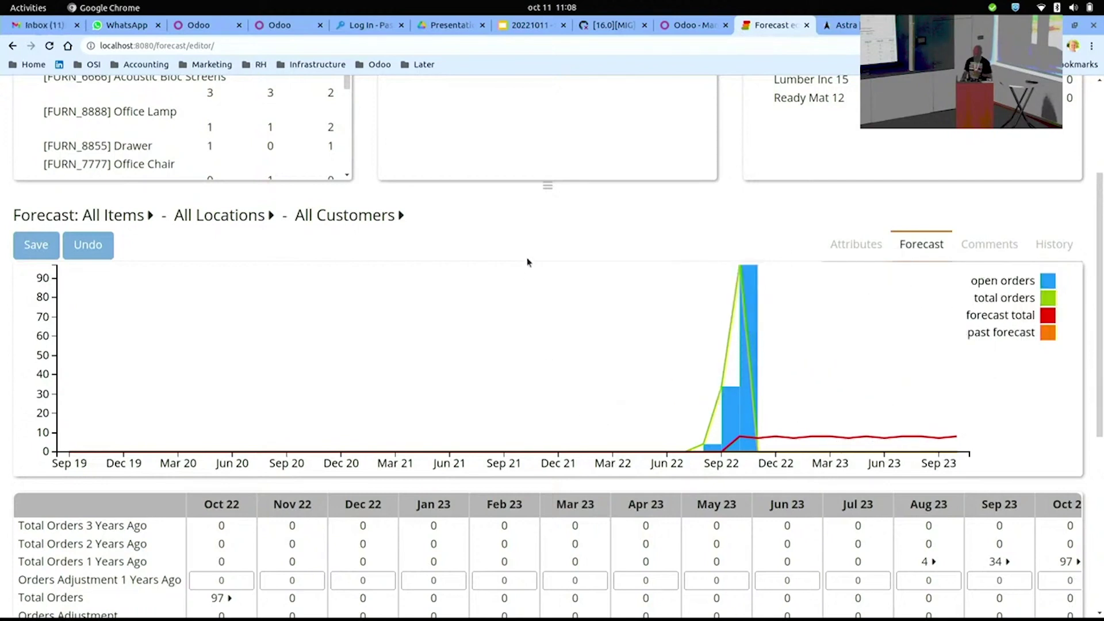
scroll(527, 264, up, 1)
scroll(521, 267, down, 3)
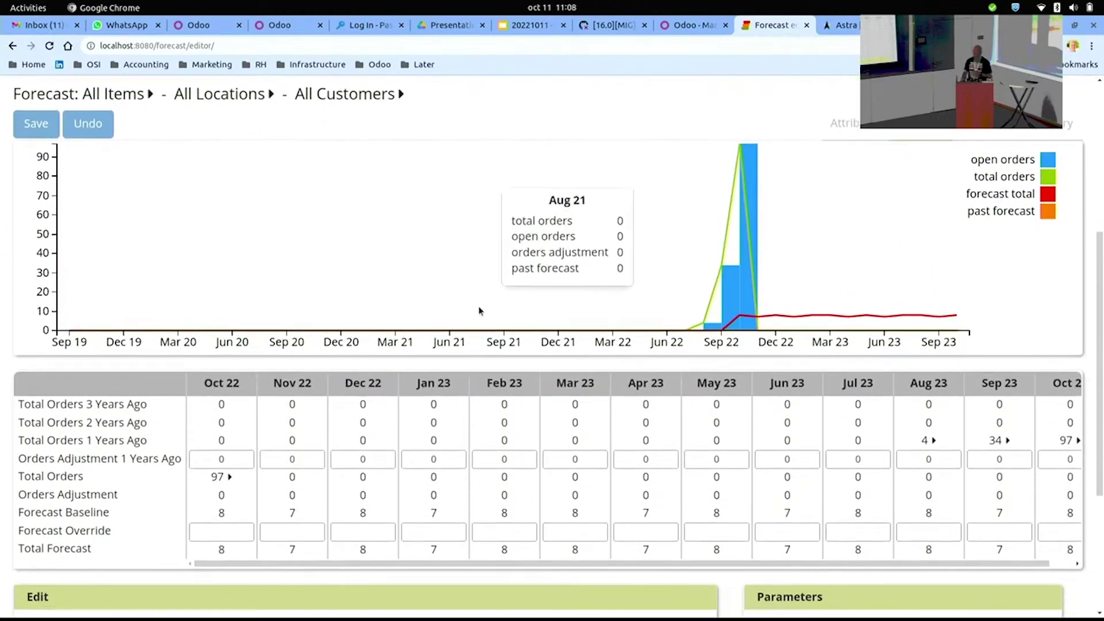
Enter a forecast override of 100 for Oct 22
click(224, 532)
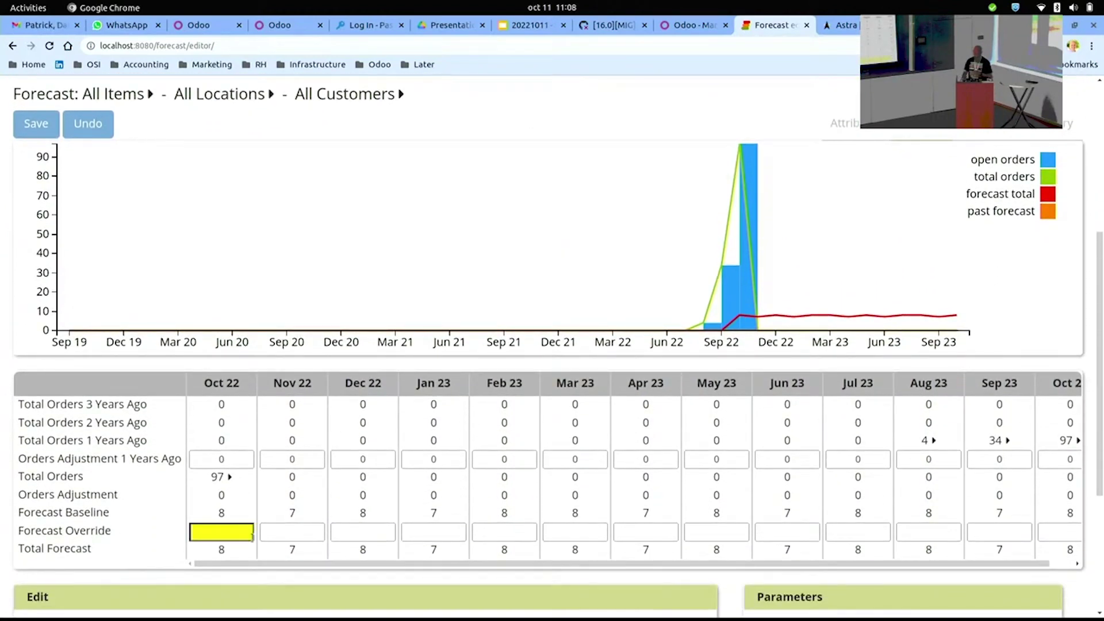
text(100)
key(Return)
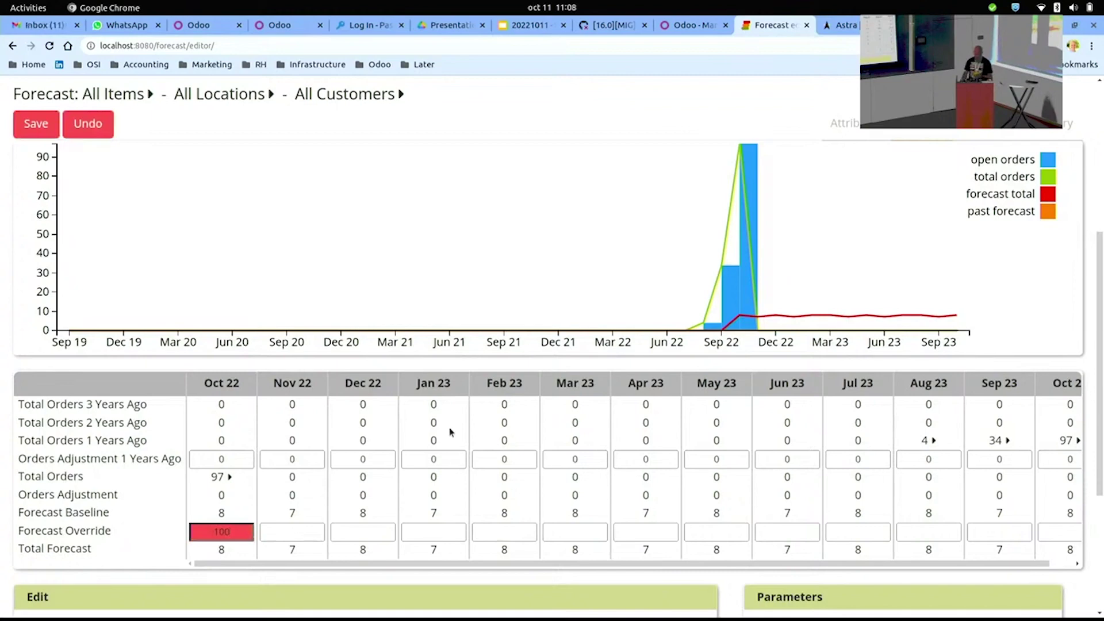
scroll(296, 286, up, 6)
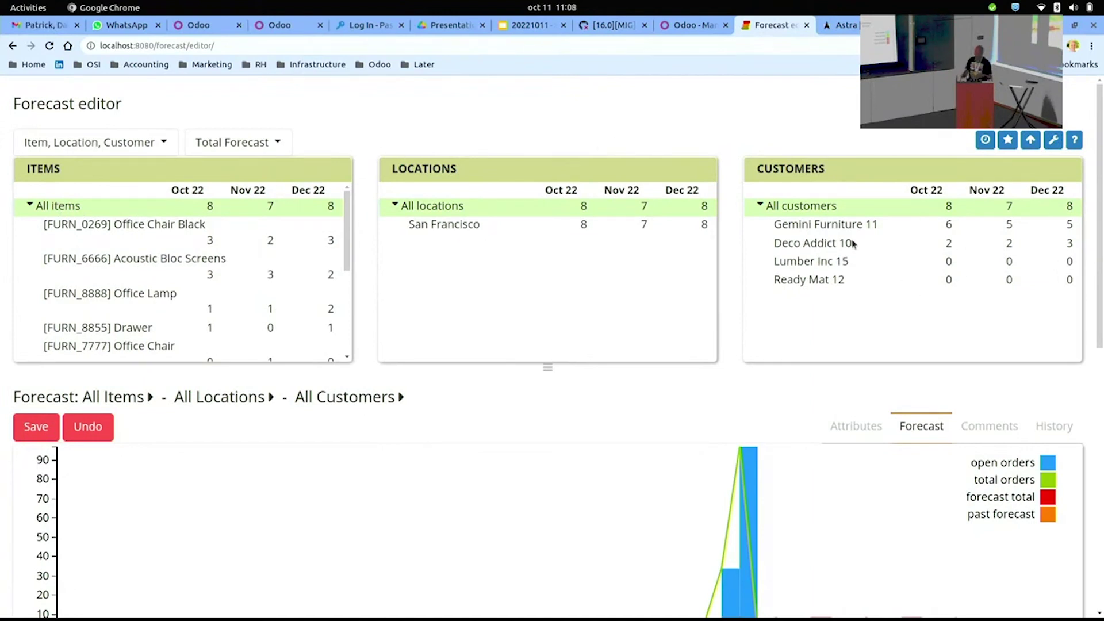
Switch to [FURN_0269] Office Chair Black, discarding the override, and review its chart and table
click(170, 242)
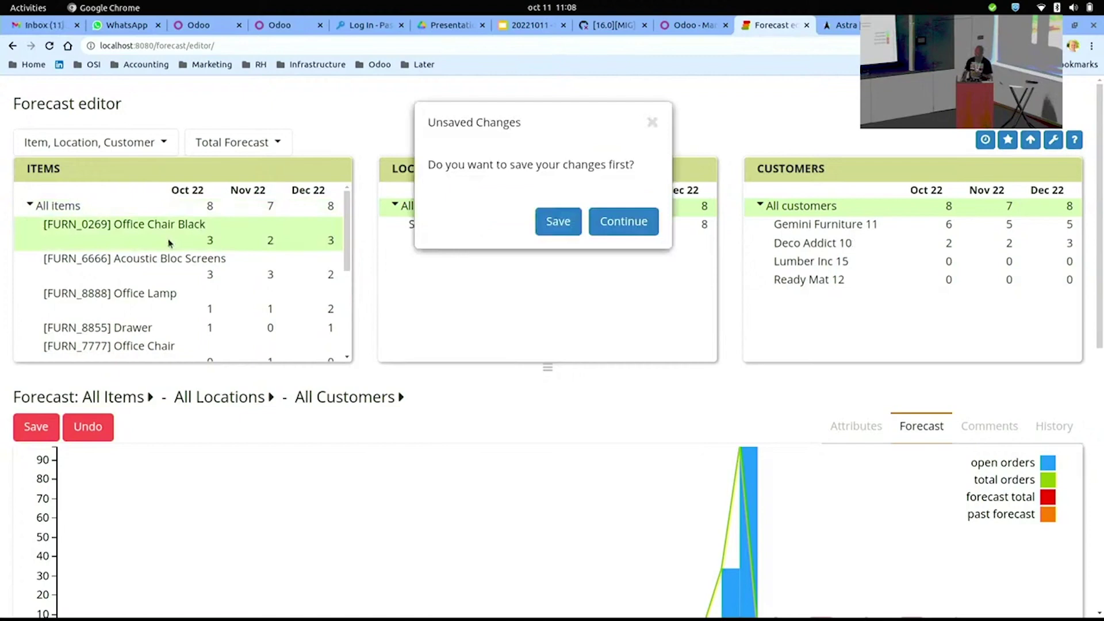
click(611, 222)
scroll(747, 477, down, 3)
scroll(737, 432, up, 3)
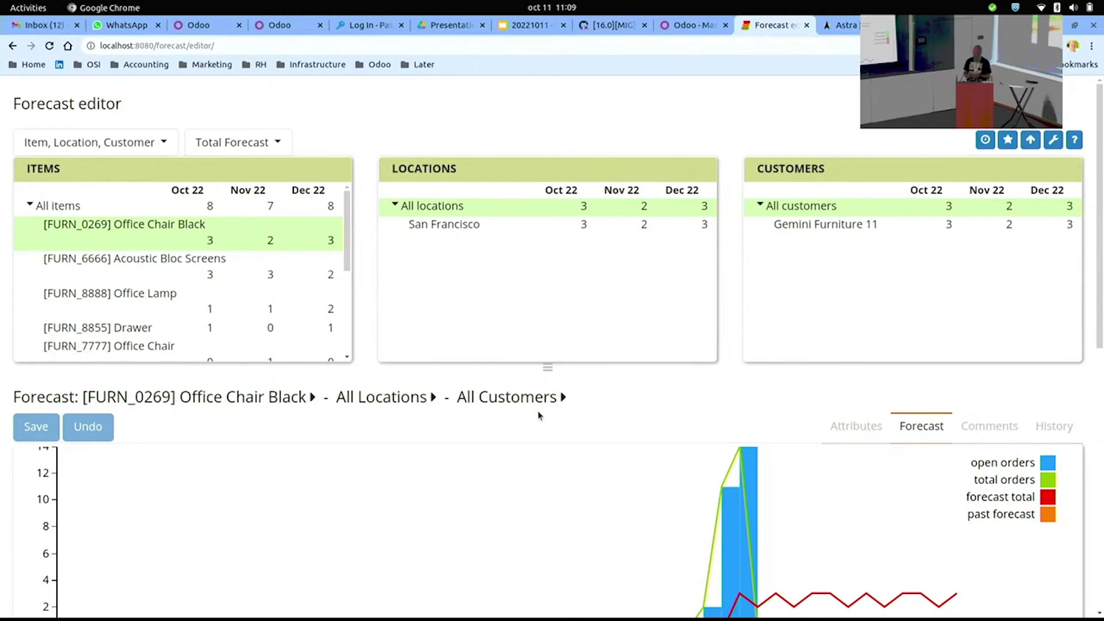
scroll(621, 357, down, 8)
scroll(364, 335, up, 6)
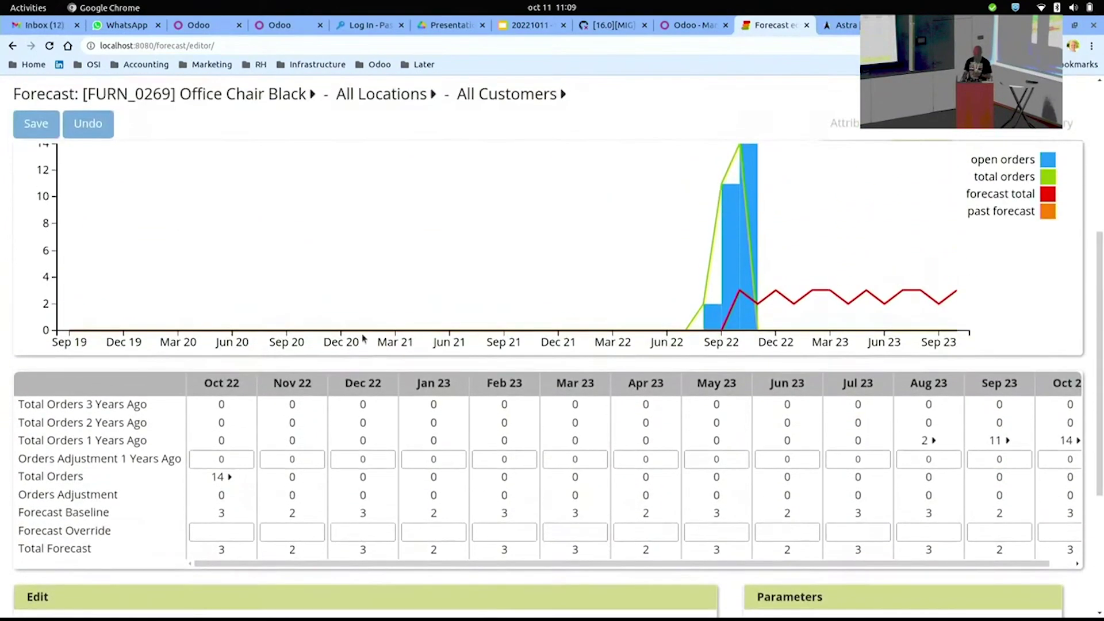
scroll(490, 338, up, 2)
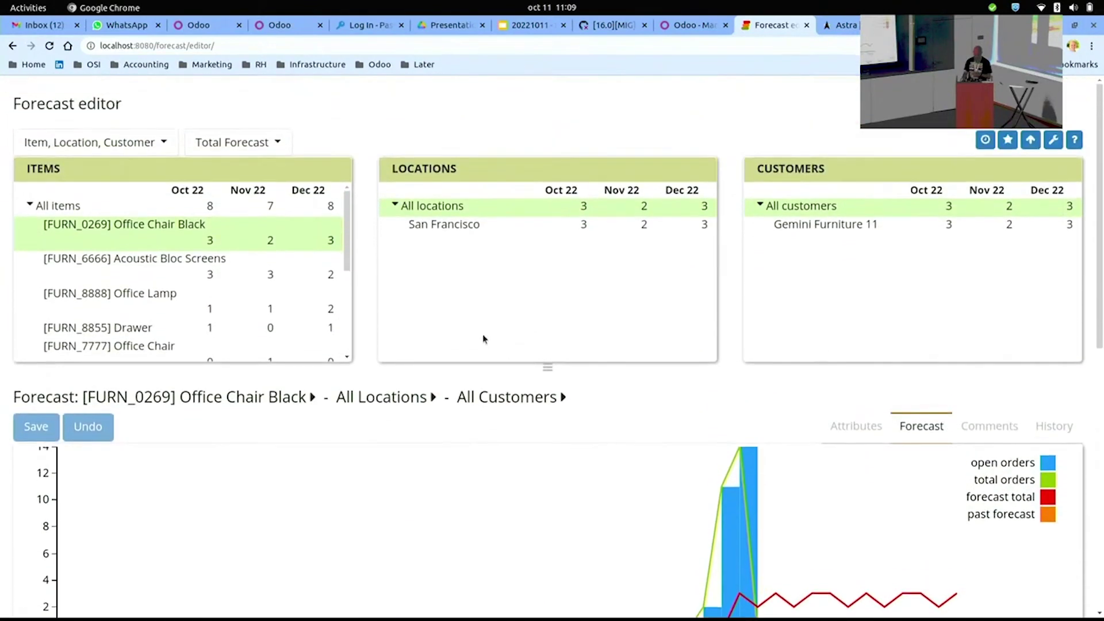
Open frePPLe's Purchasing > Purchase Orders list of proposed orders
click(11, 48)
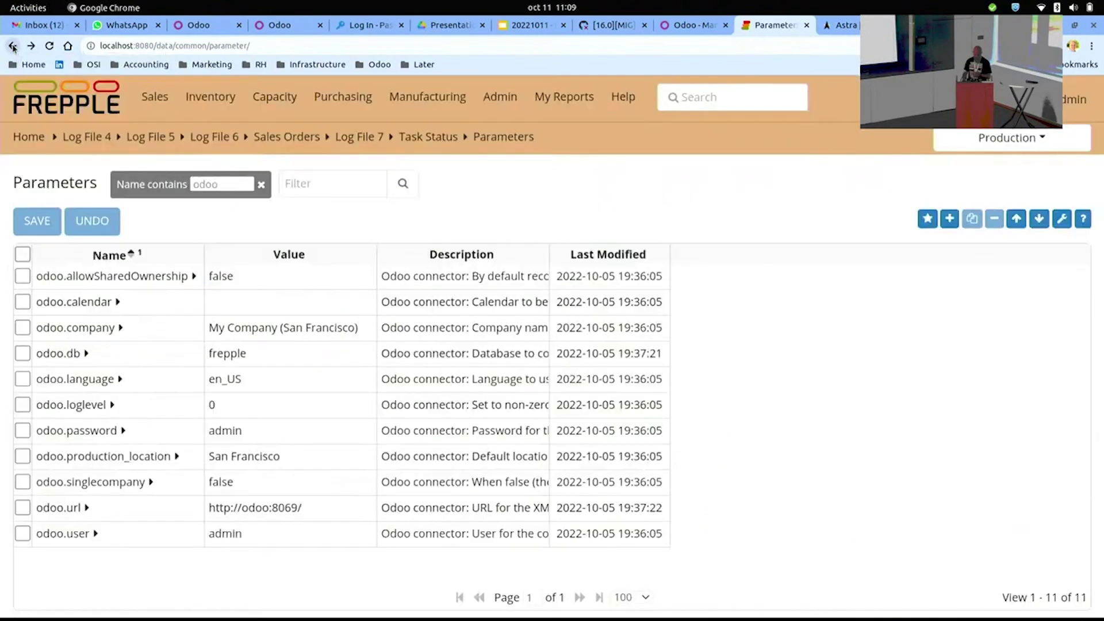
mouse_move(258, 119)
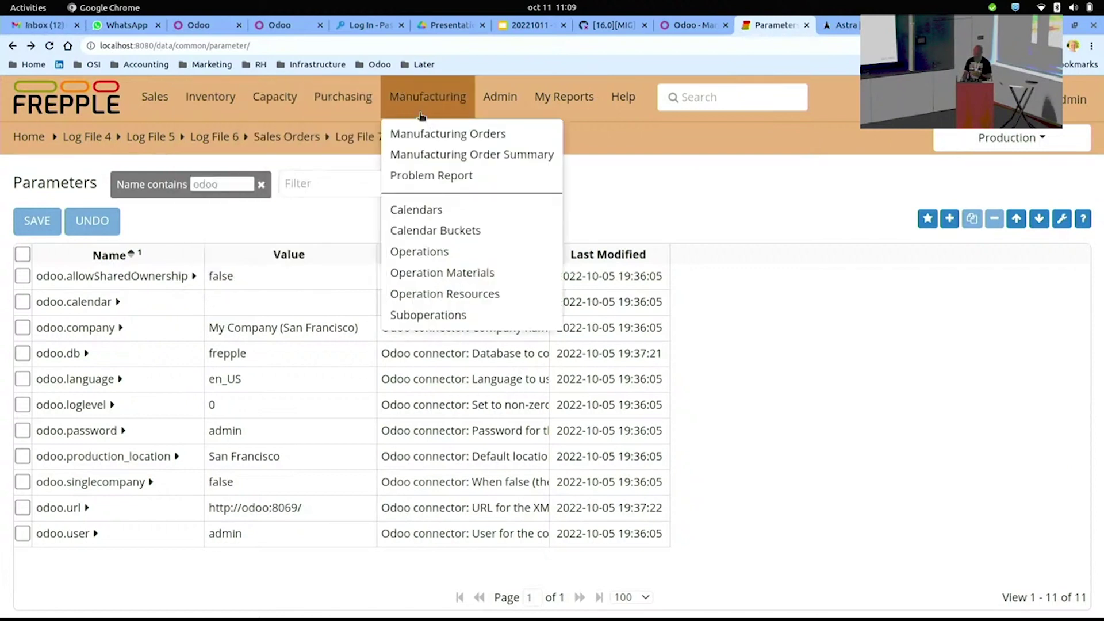
mouse_move(326, 92)
click(349, 132)
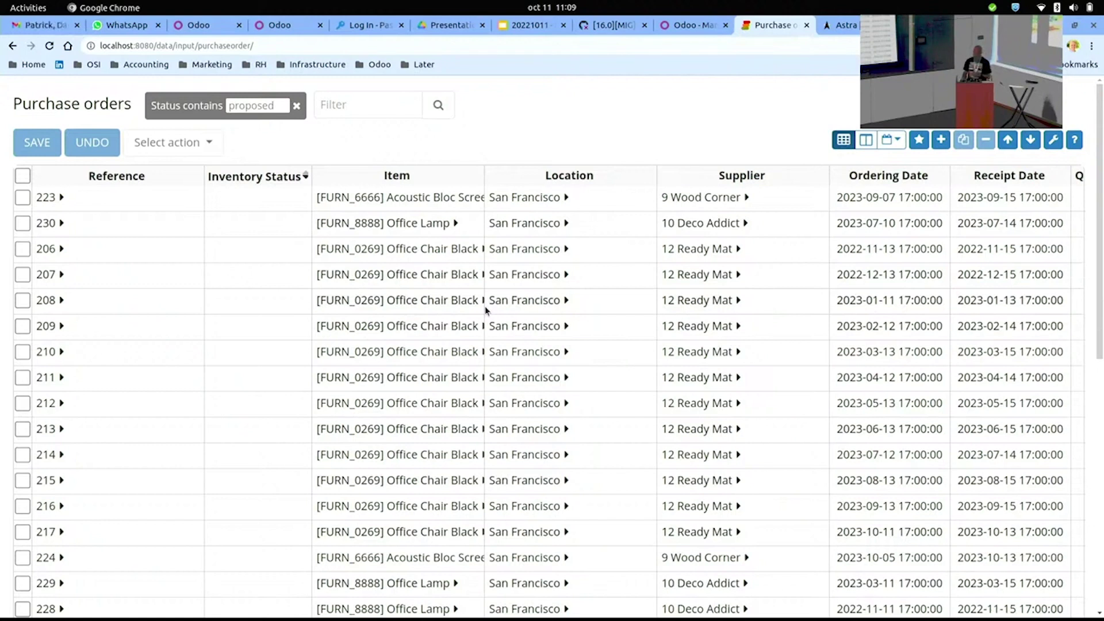
View purchase order 223's details, then tick it in the list
click(58, 198)
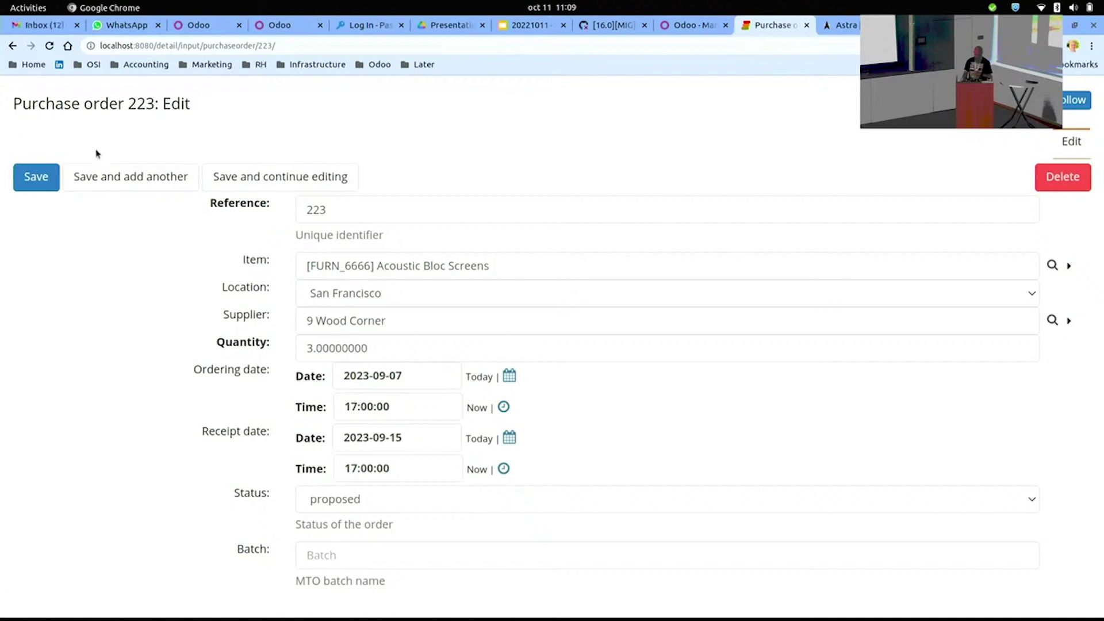
click(11, 47)
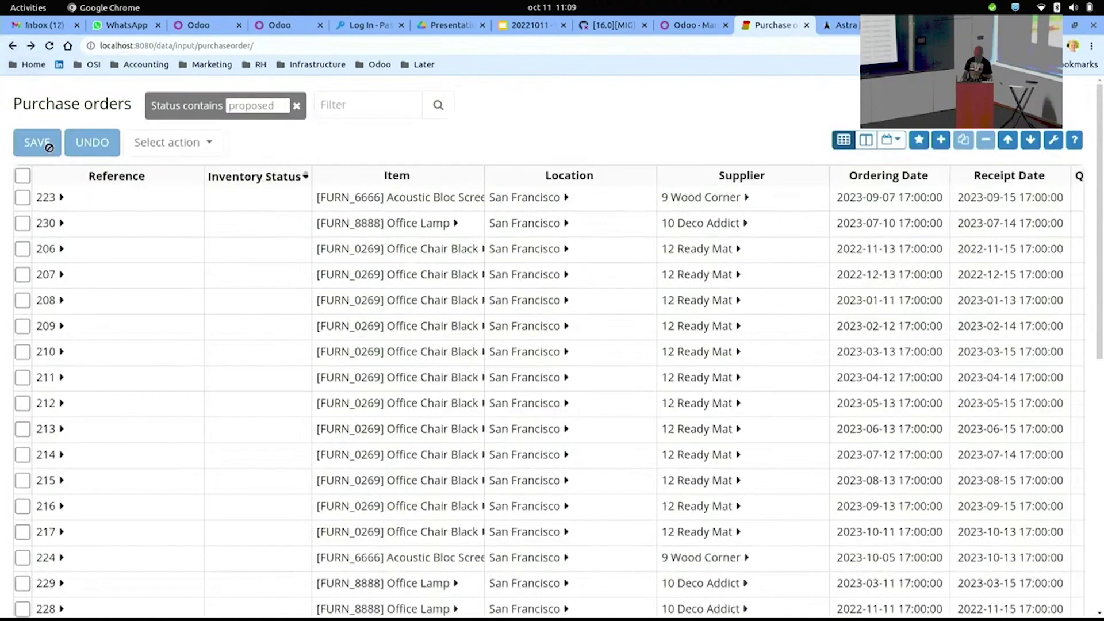
click(22, 198)
Check the Export to odoo action, then list the Production and Scenario1 scenarios on Parameters
click(181, 144)
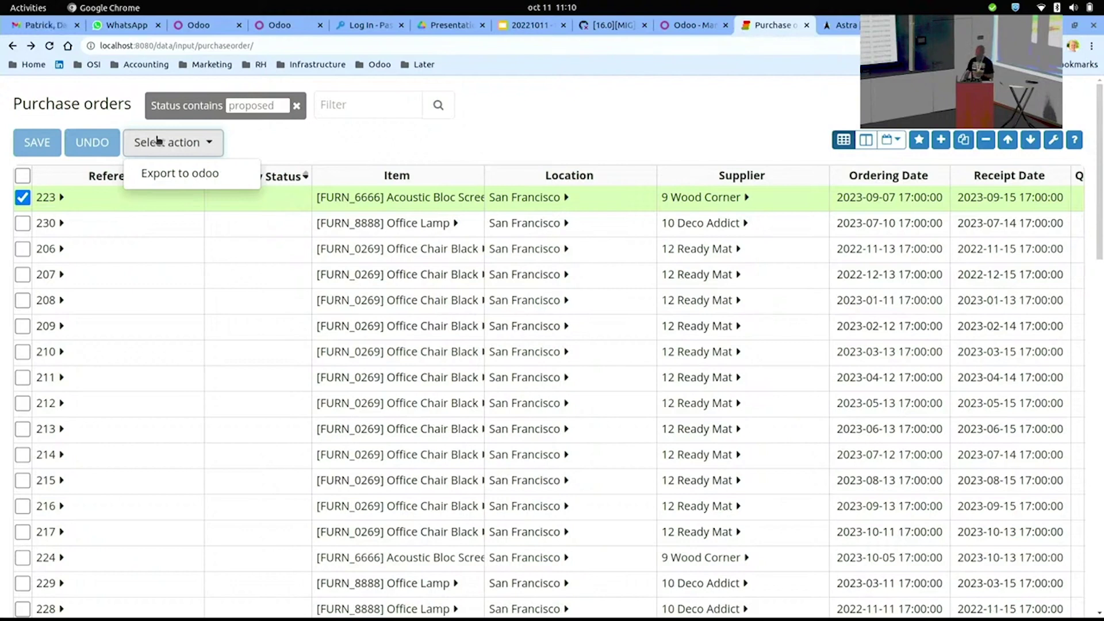
click(13, 46)
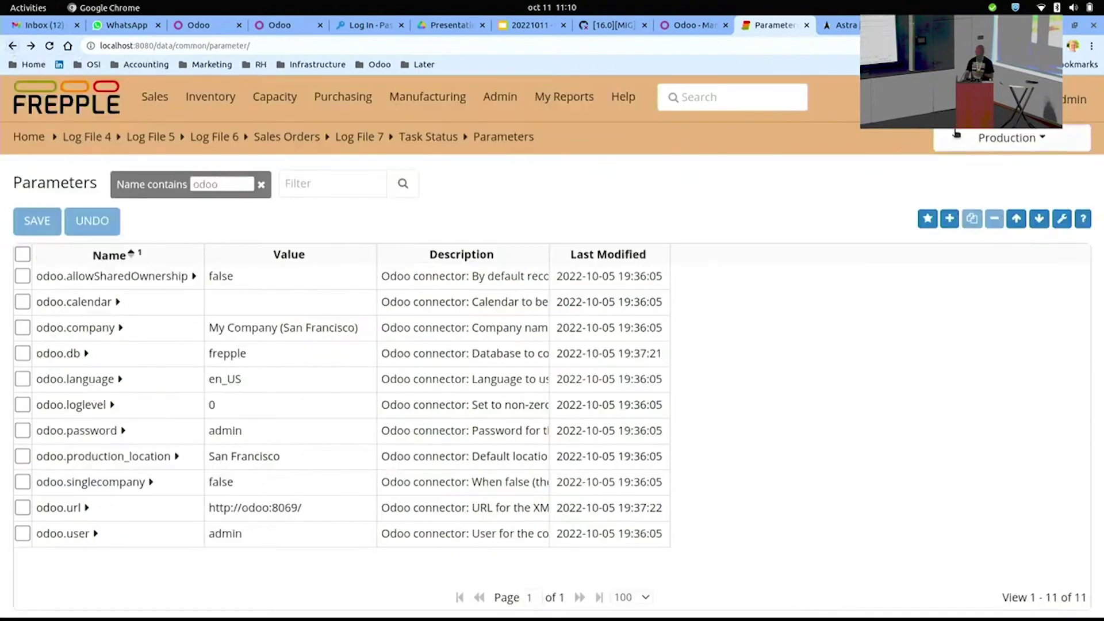
click(976, 136)
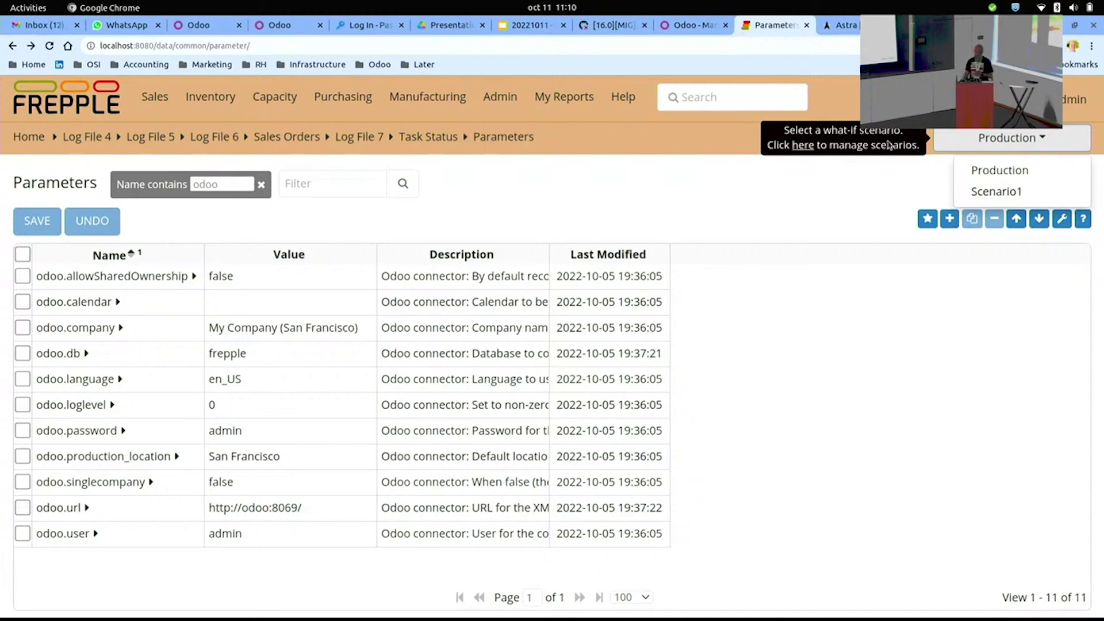
Open Manufacturing Orders, select order 416 and show its Export to odoo action
click(426, 102)
click(433, 134)
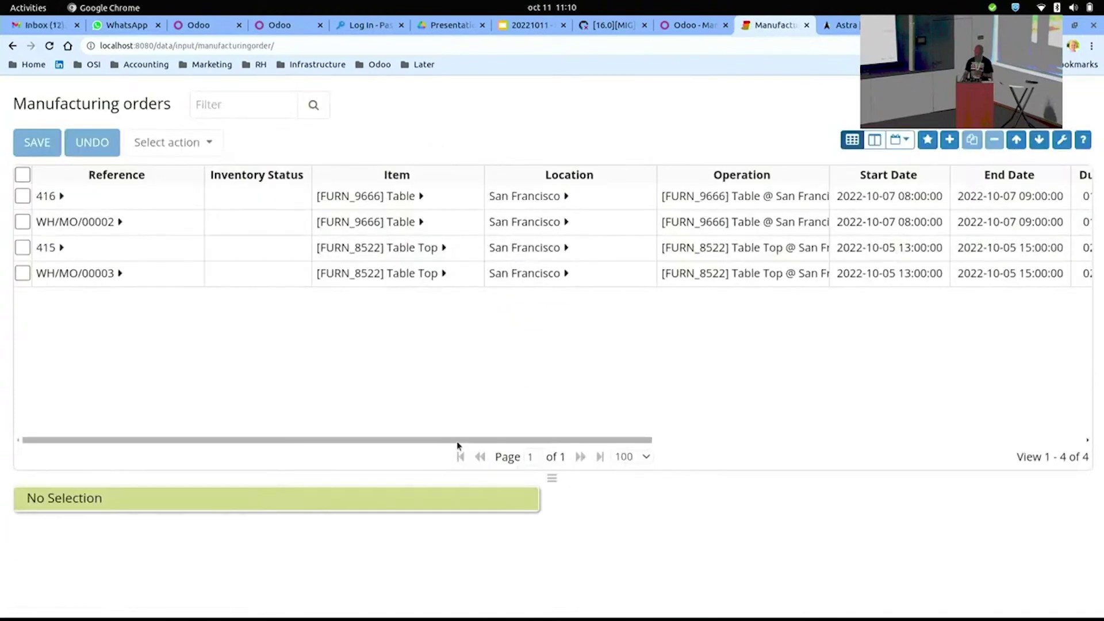
scroll(468, 431, right, 5)
scroll(446, 429, left, 5)
scroll(489, 425, right, 4)
scroll(518, 403, left, 2)
click(23, 196)
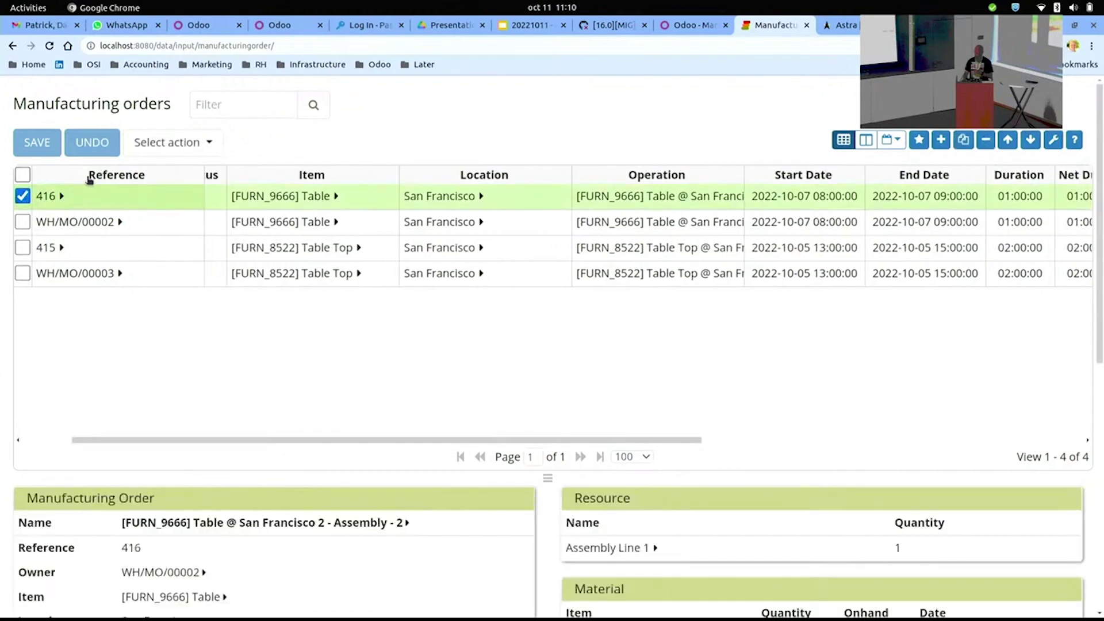
click(176, 142)
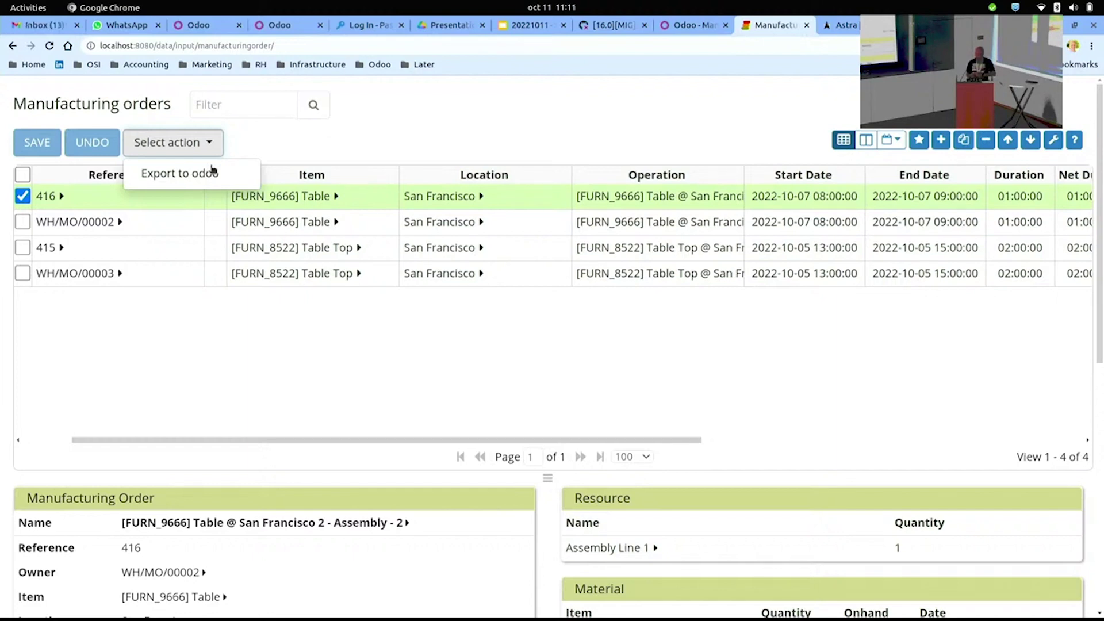
Review the Create a plan task: unconstrained planning with all optional steps enabled
click(12, 46)
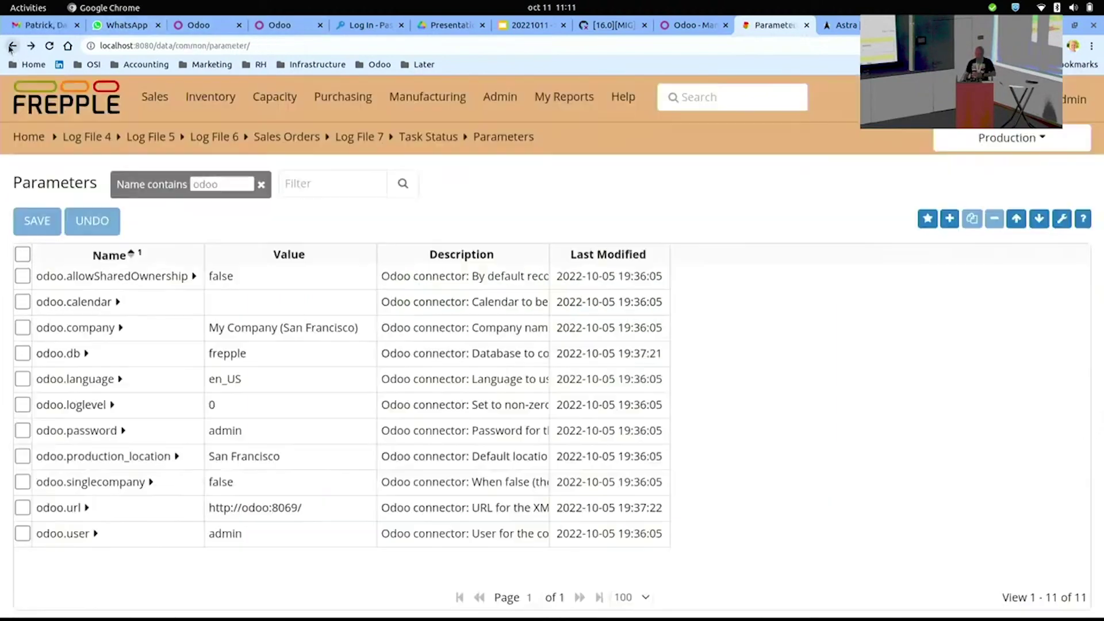
click(498, 101)
click(502, 135)
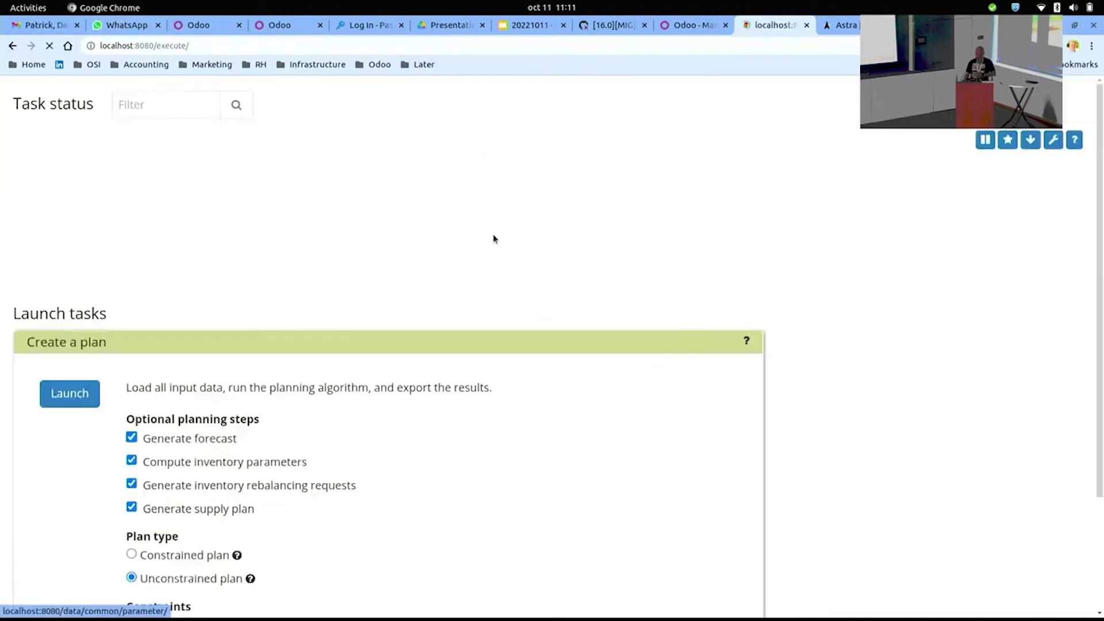
scroll(239, 394, down, 3)
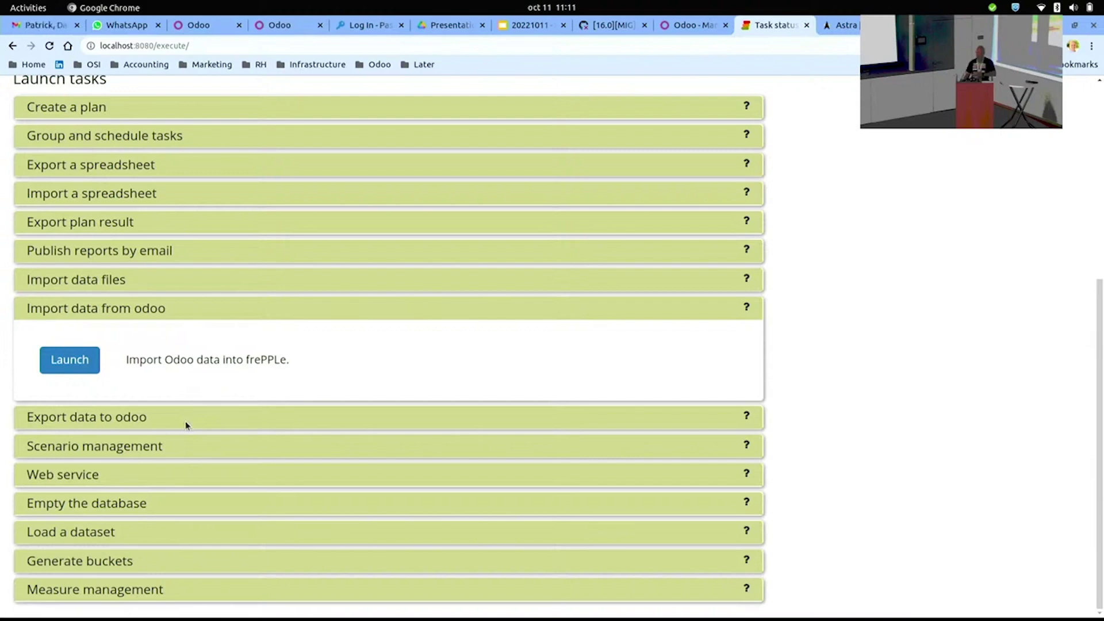
scroll(253, 269, up, 4)
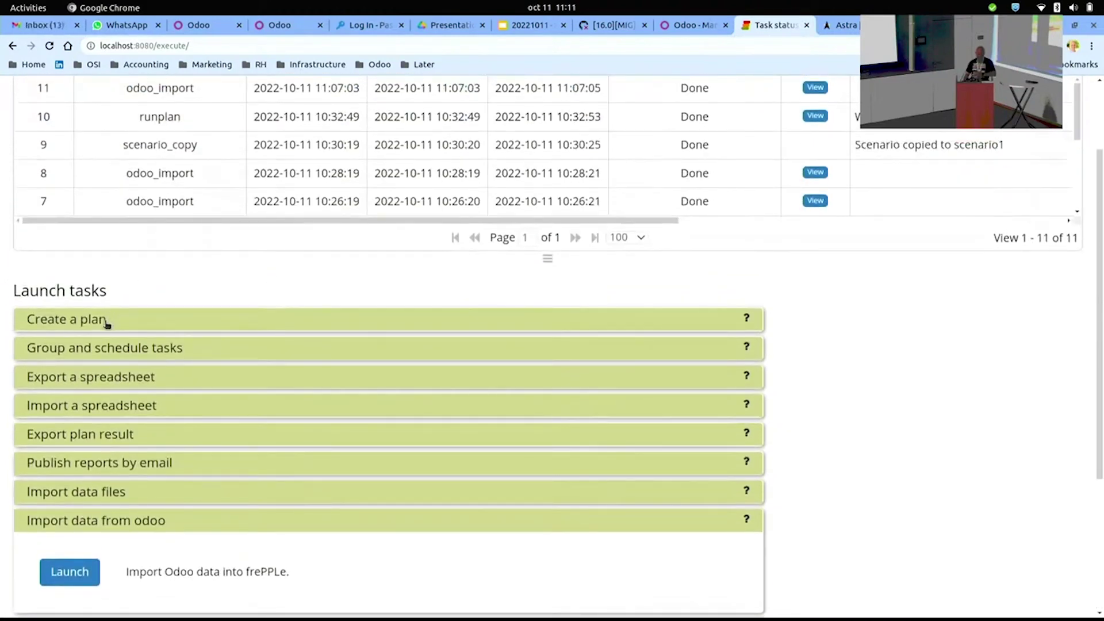
scroll(308, 414, down, 3)
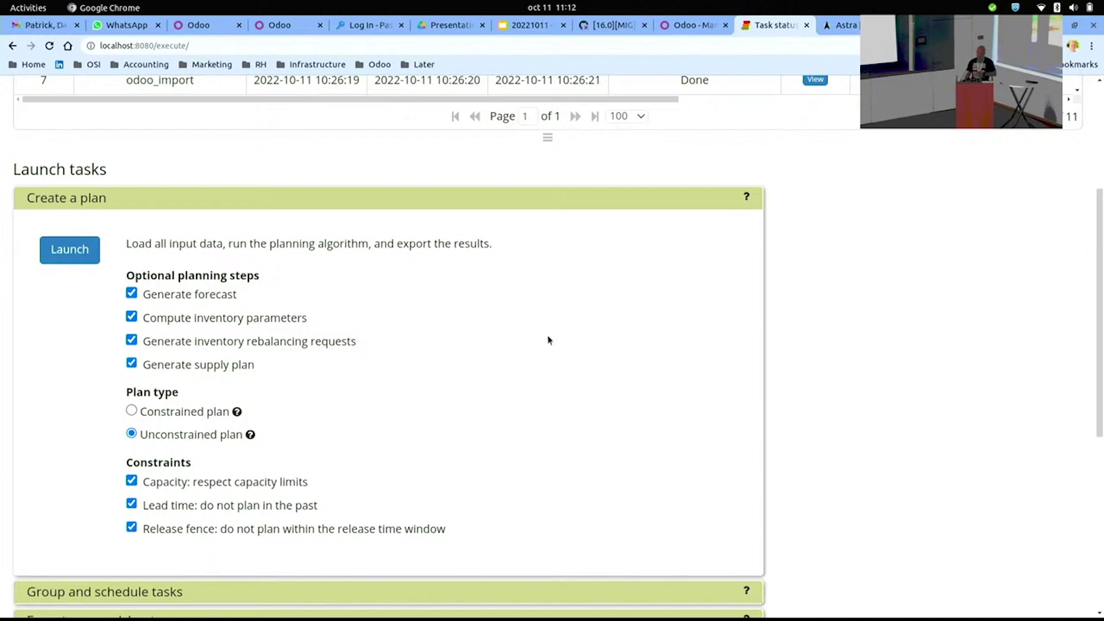
scroll(558, 332, up, 3)
scroll(558, 332, up, 4)
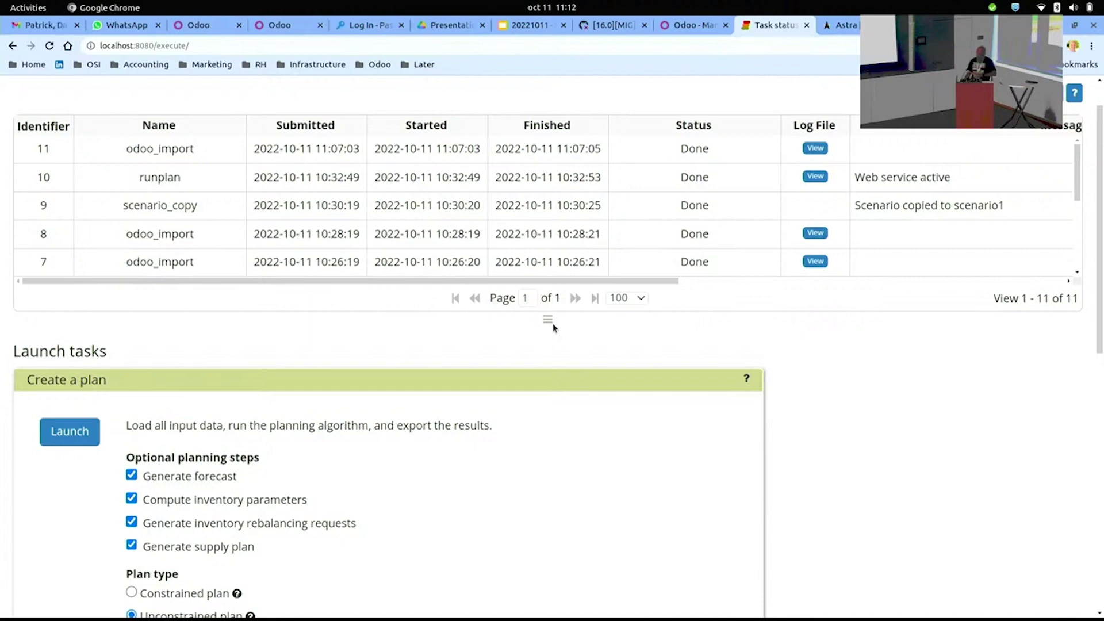
Switch to the strymon.net tab showing the Riverside and Sunset pedals
key(ctrl+Tab)
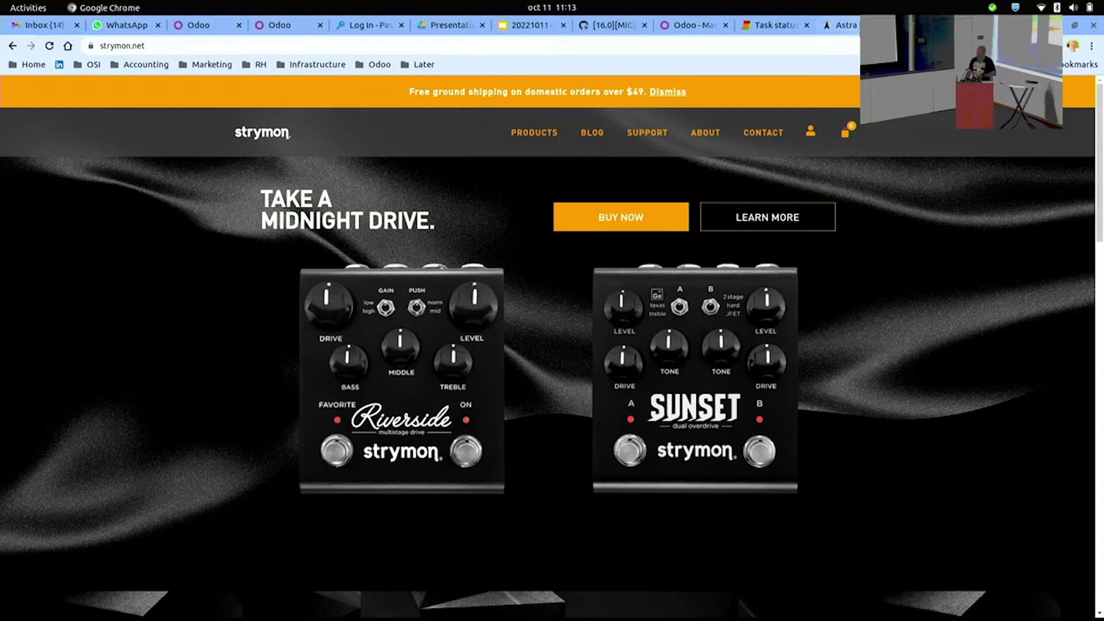
Bring up the astra.com home page headlined 'Get Your Payload to Space' with its Launch With Us offer
click(846, 25)
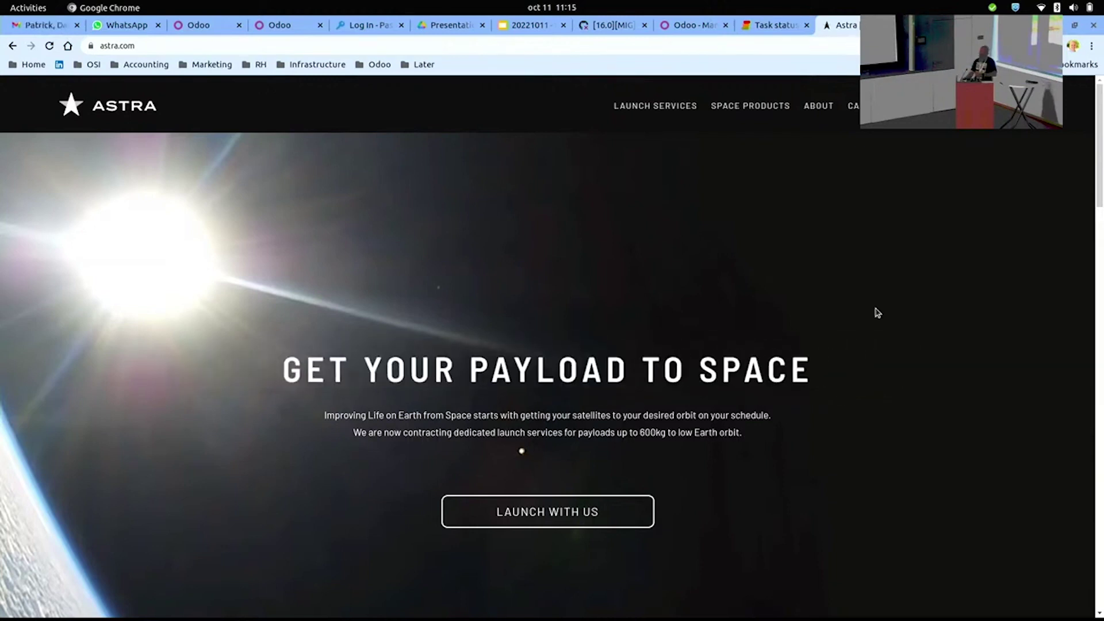
Return to the frePPLe parameters page from the task status page
click(776, 27)
scroll(218, 127, up, 1)
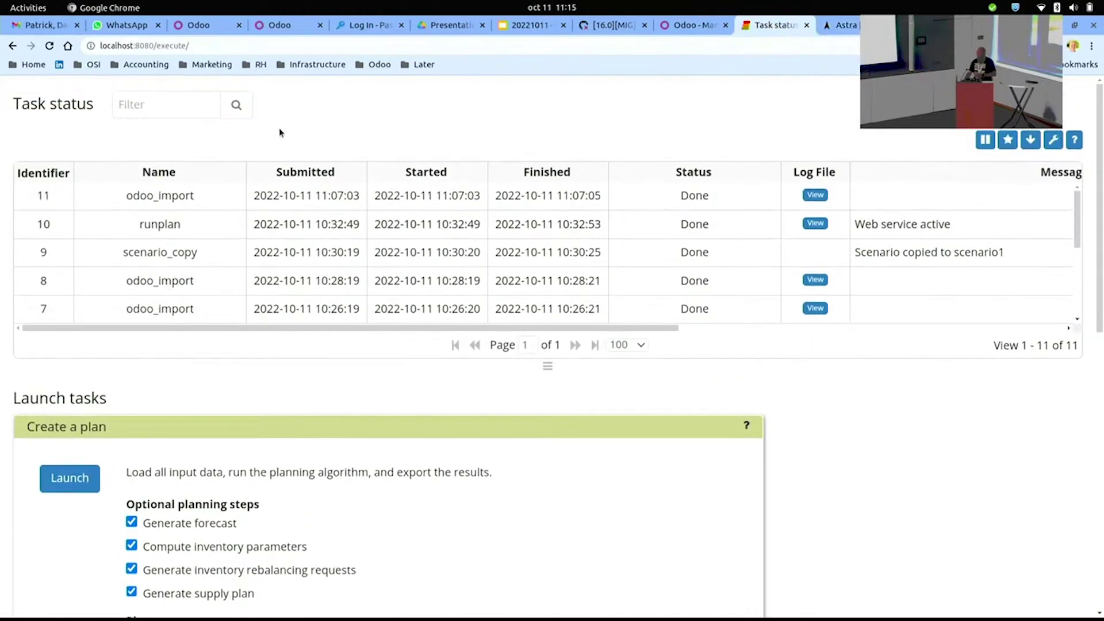
click(12, 45)
click(233, 101)
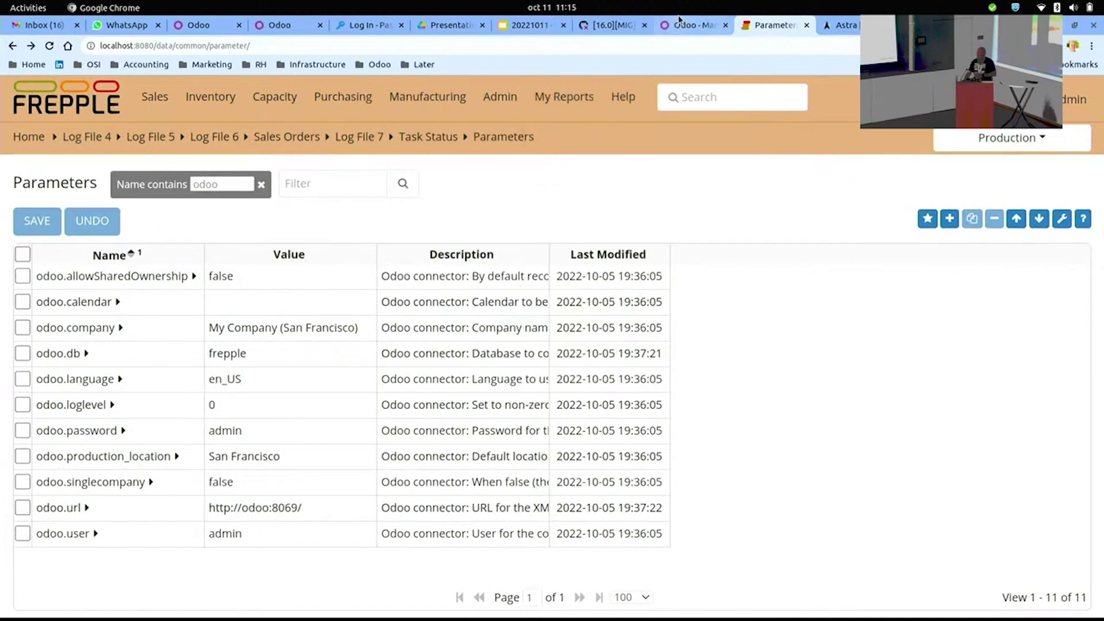
Open Sales > Orders > Forecast editor - frePPLe in Odoo, showing all-item totals 8, 7, 8 for Oct–Dec 22
click(681, 23)
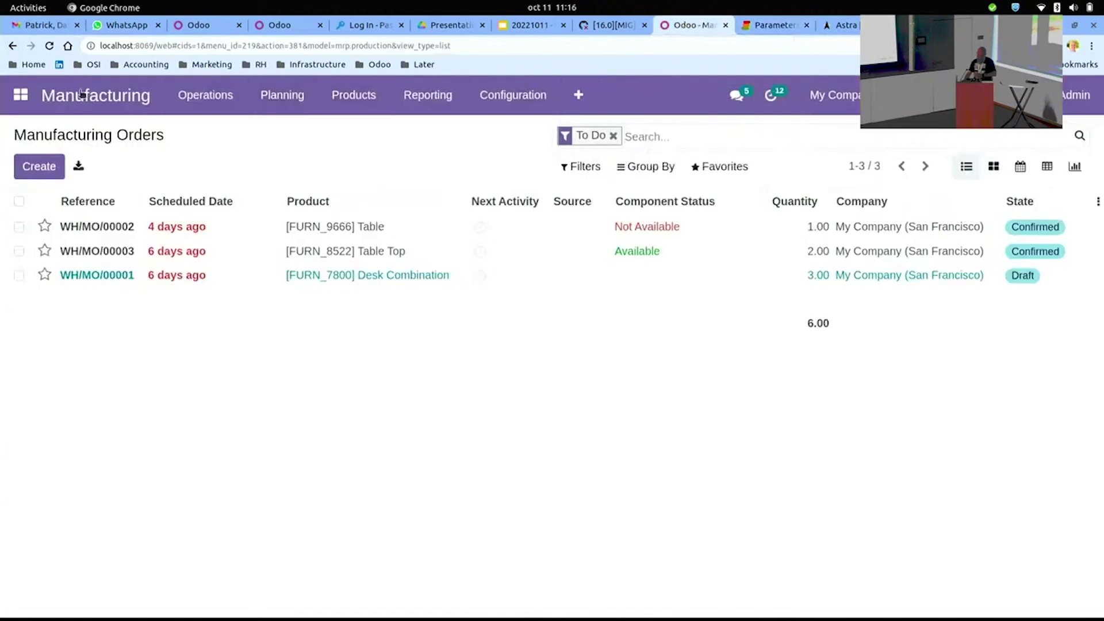
click(26, 97)
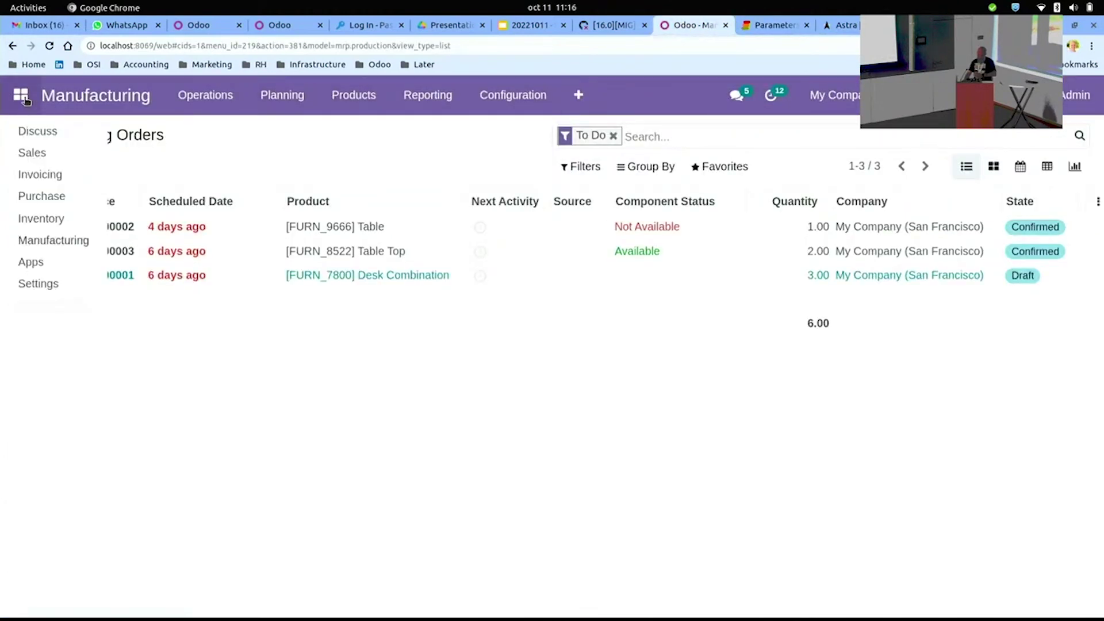
click(57, 159)
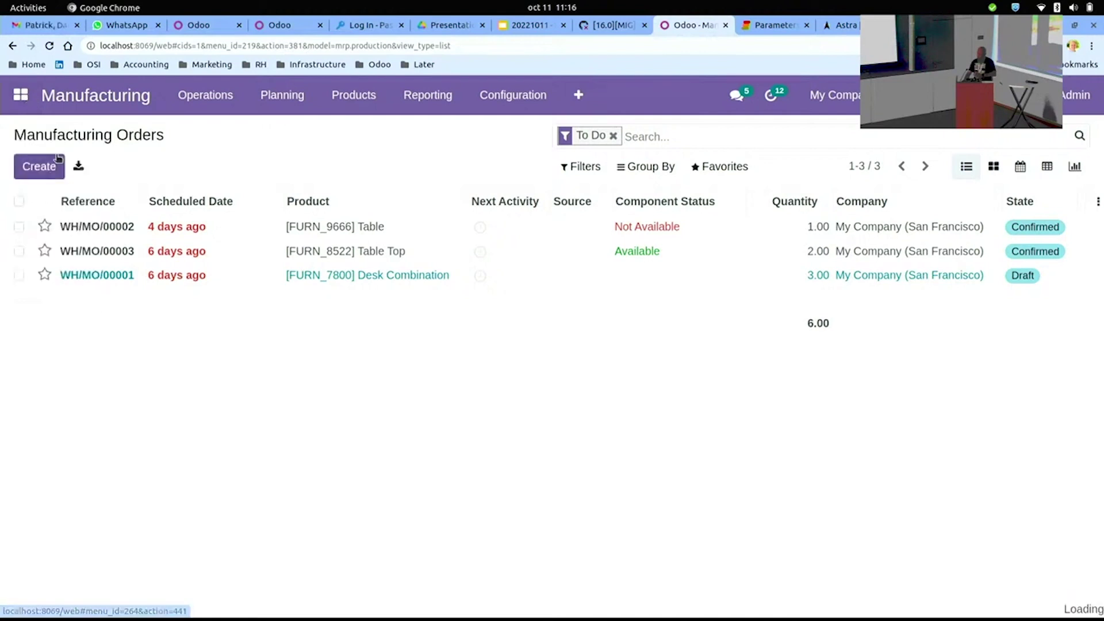
click(132, 95)
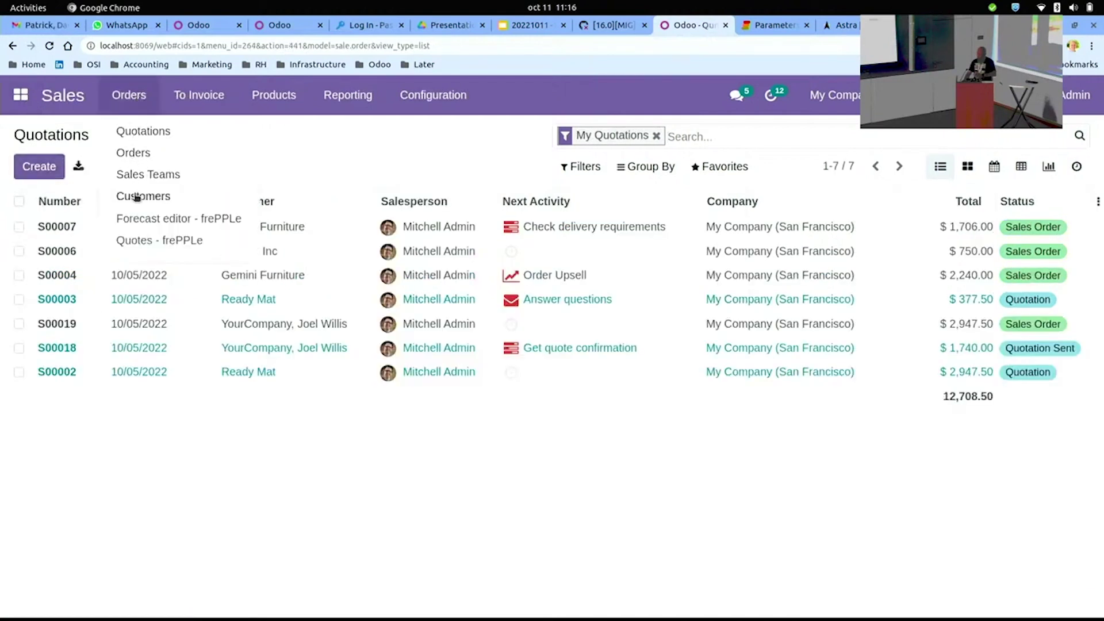
click(169, 223)
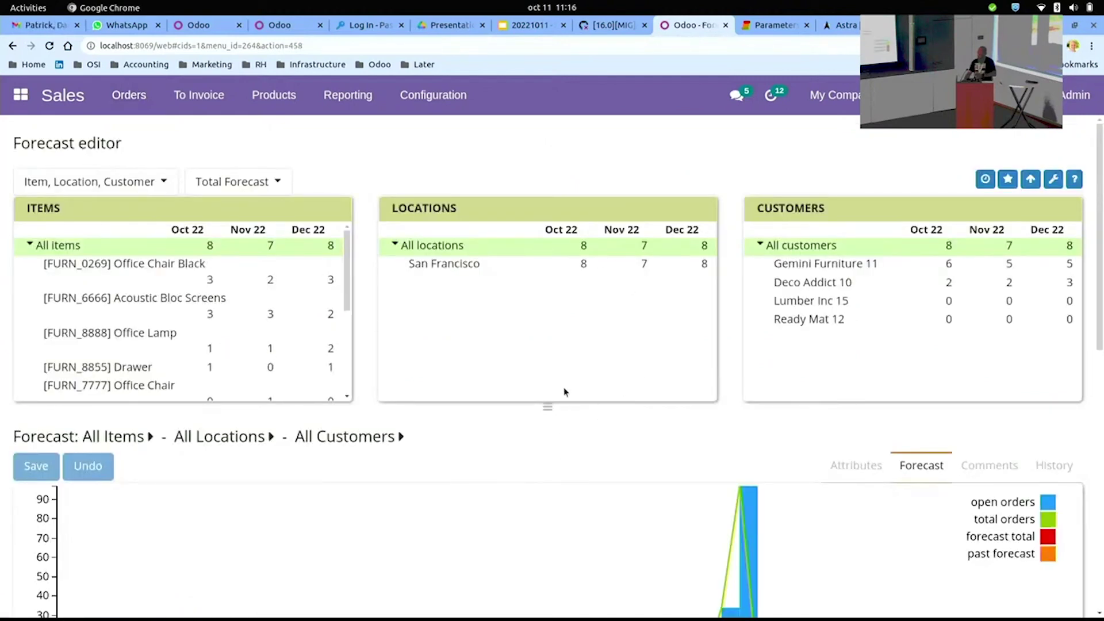
scroll(564, 392, down, 4)
scroll(564, 391, up, 3)
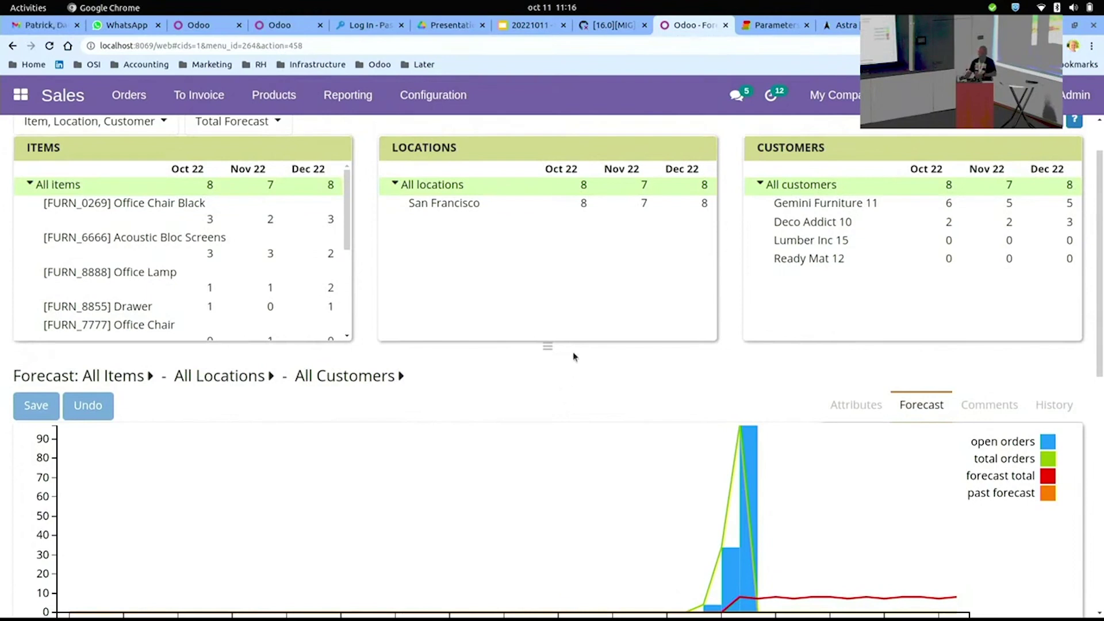
Open purchase order 223 for 3 Acoustic Bloc Screens, supplying the demand due 2023-09-16
click(756, 31)
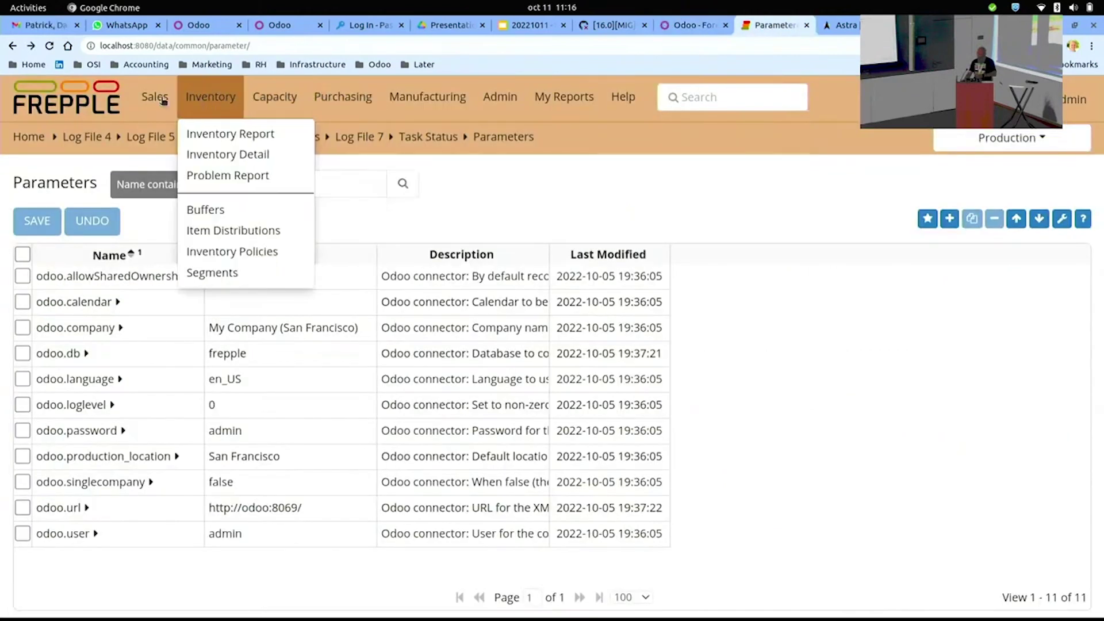
mouse_move(332, 107)
click(343, 136)
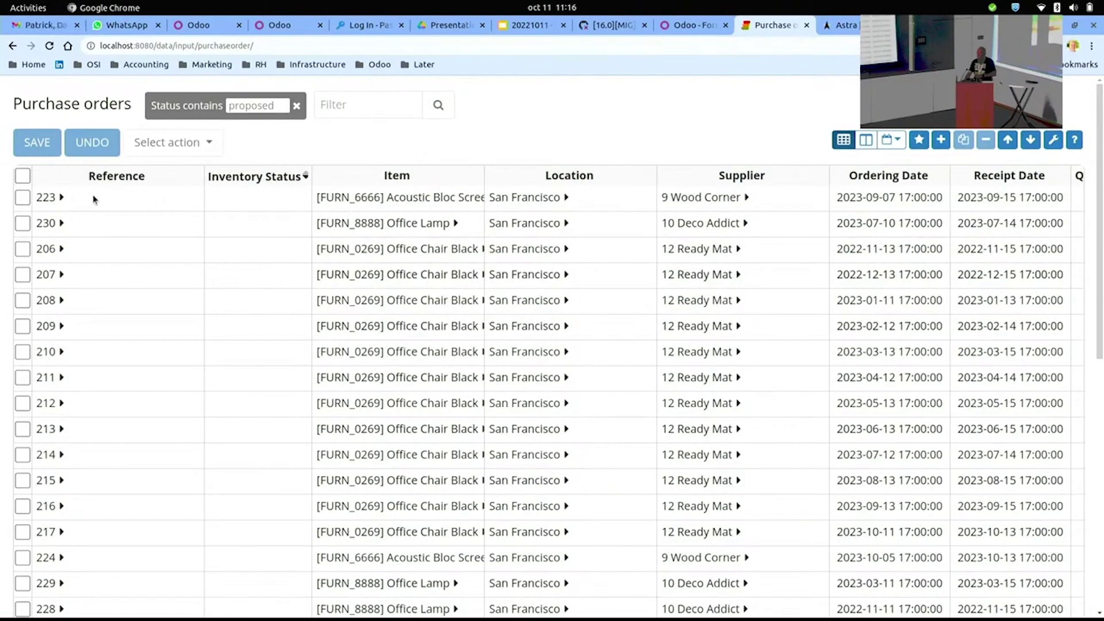
double_click(113, 203)
scroll(172, 217, down, 3)
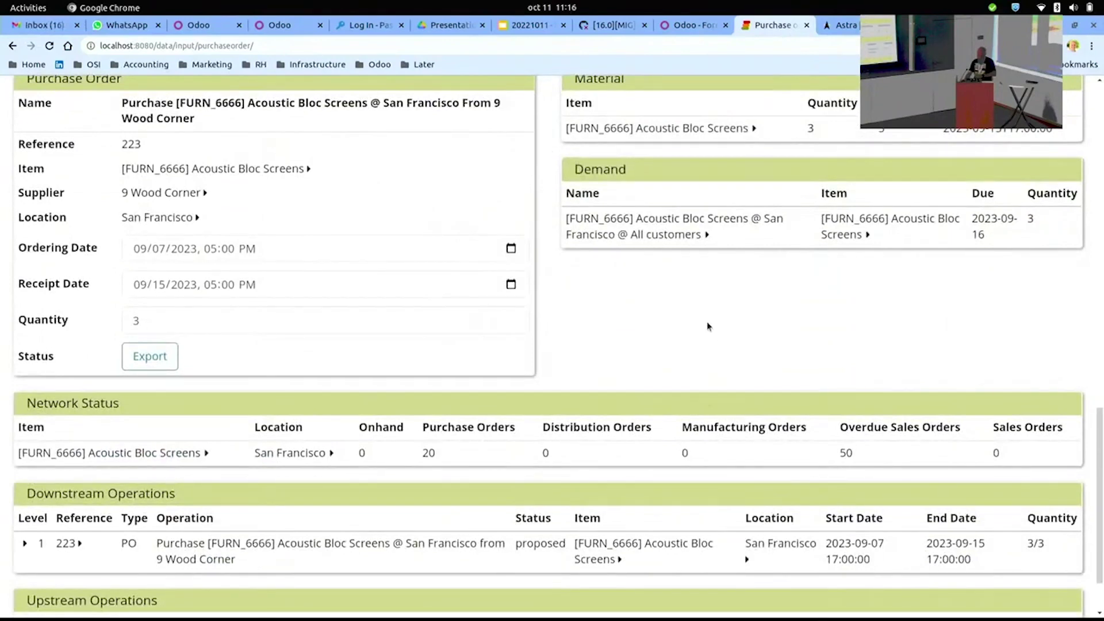
scroll(619, 238, up, 1)
scroll(619, 238, up, 2)
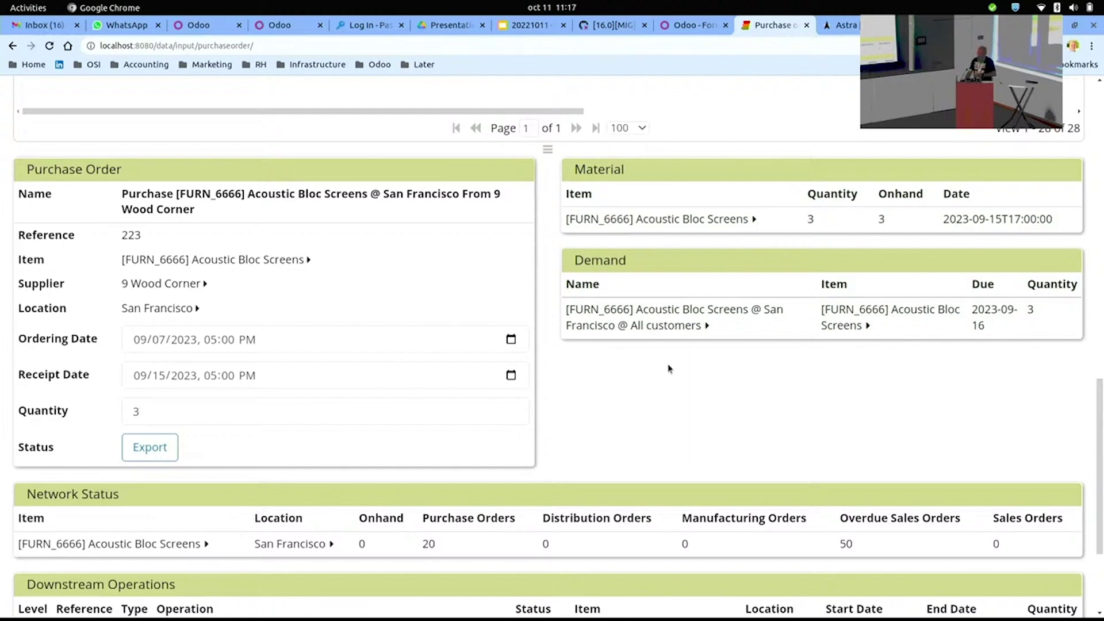
scroll(669, 368, up, 3)
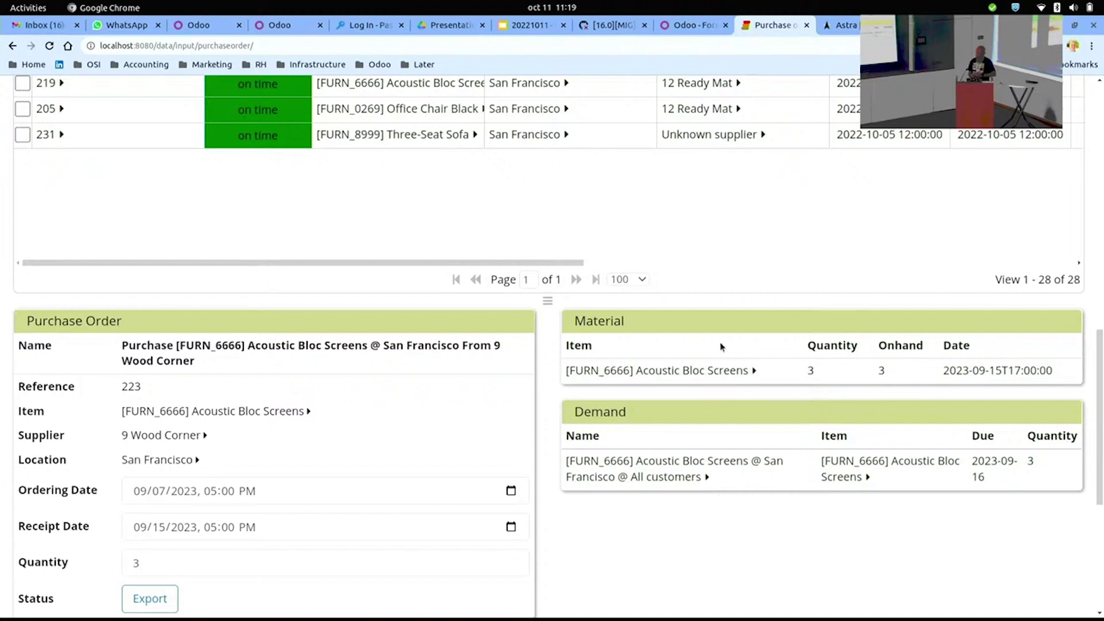
Return to the Odoo forecast editor, showing Gemini Furniture 11 forecasting 6, 5 and 5 for Oct–Dec 22
click(697, 26)
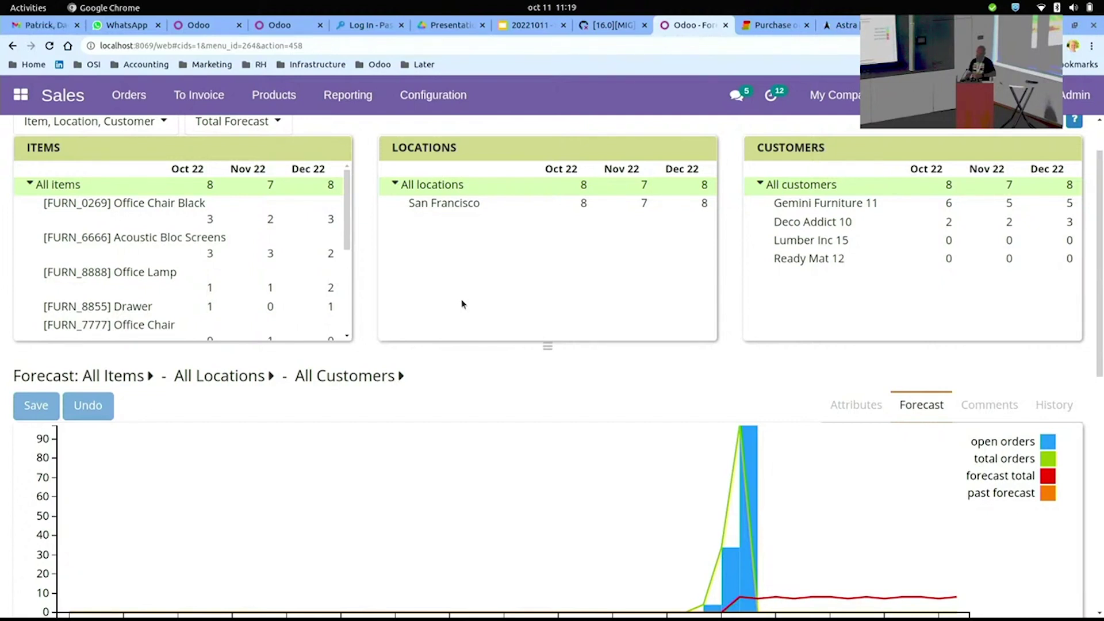
mouse_move(750, 553)
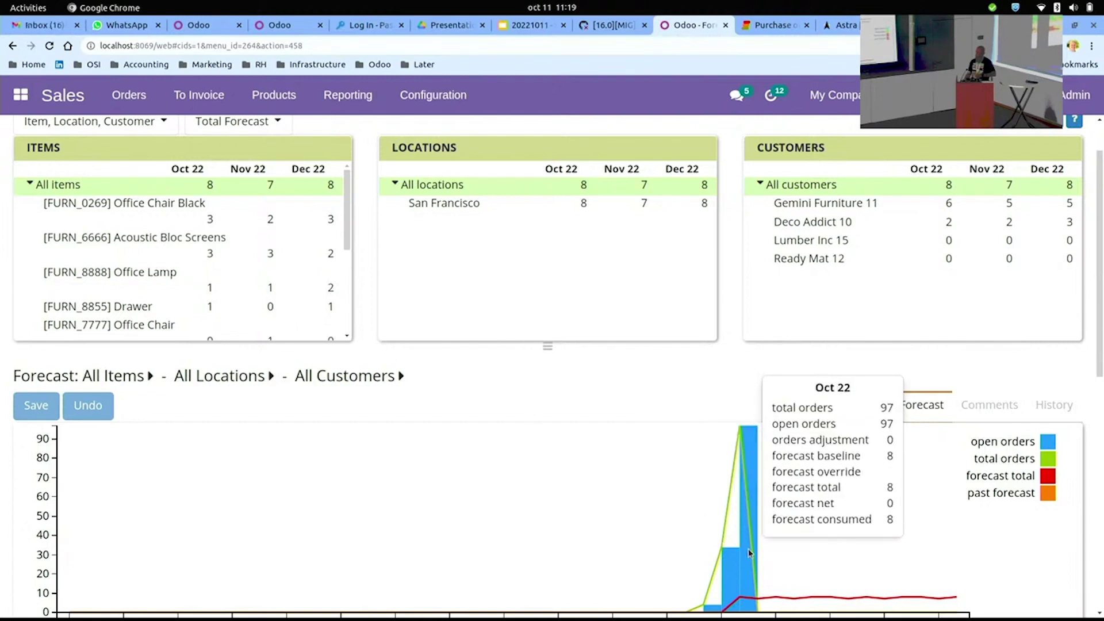